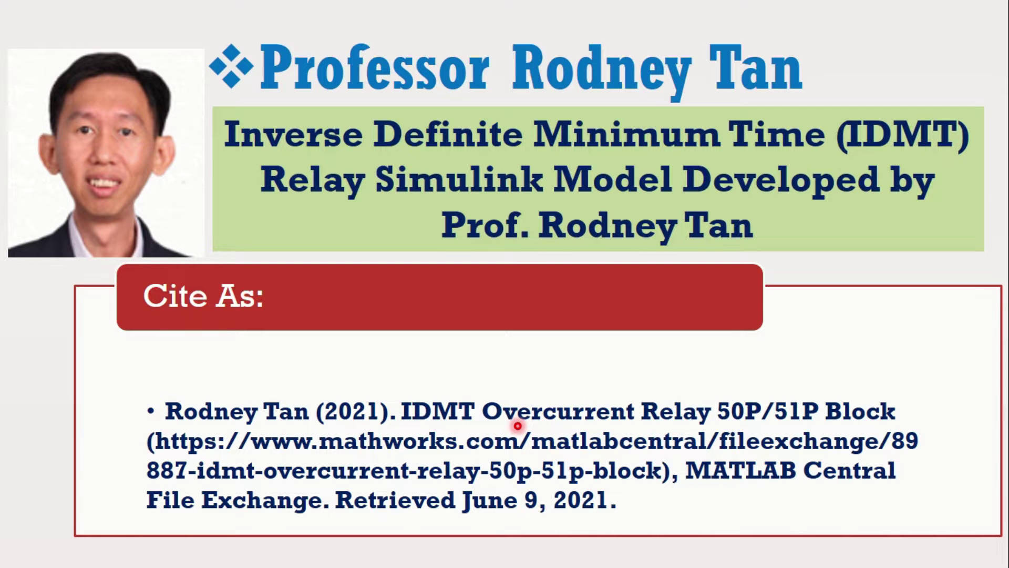
- Advance from the Cite As slide to the slide showing the IDMT overcurrent relay model
key("Right")
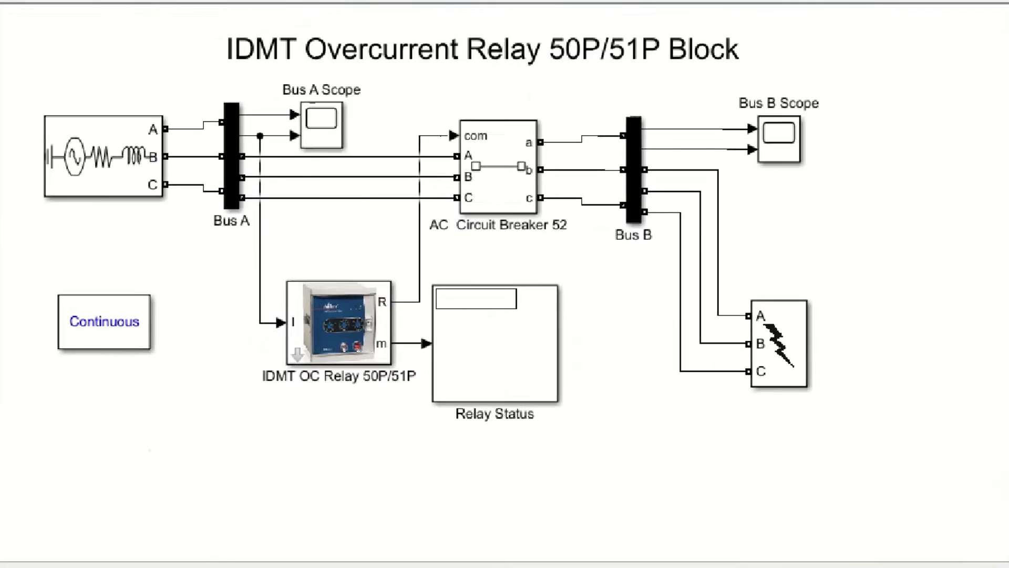
left_click_drag(20, 102, 202, 217)
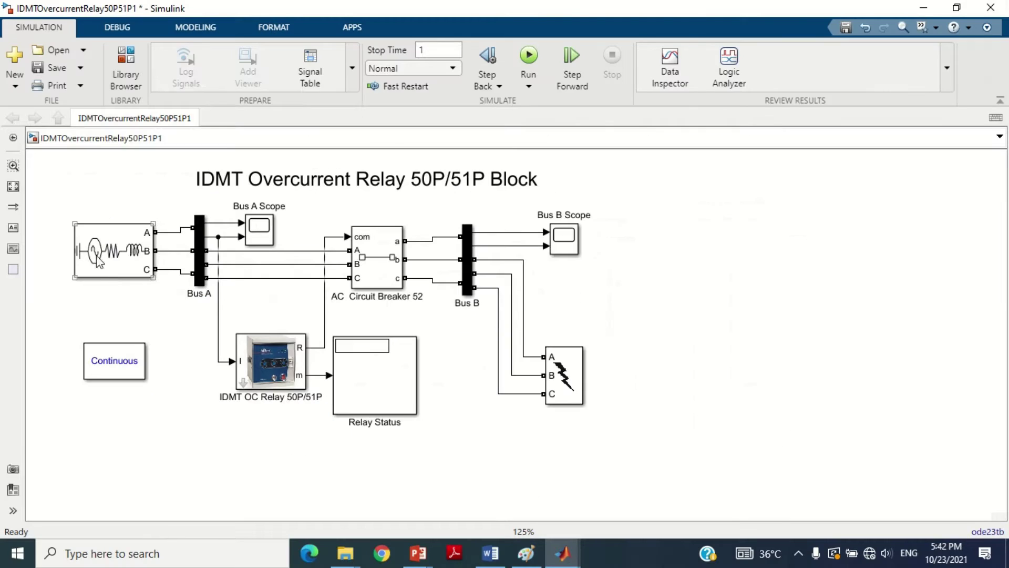
double_click(110, 231)
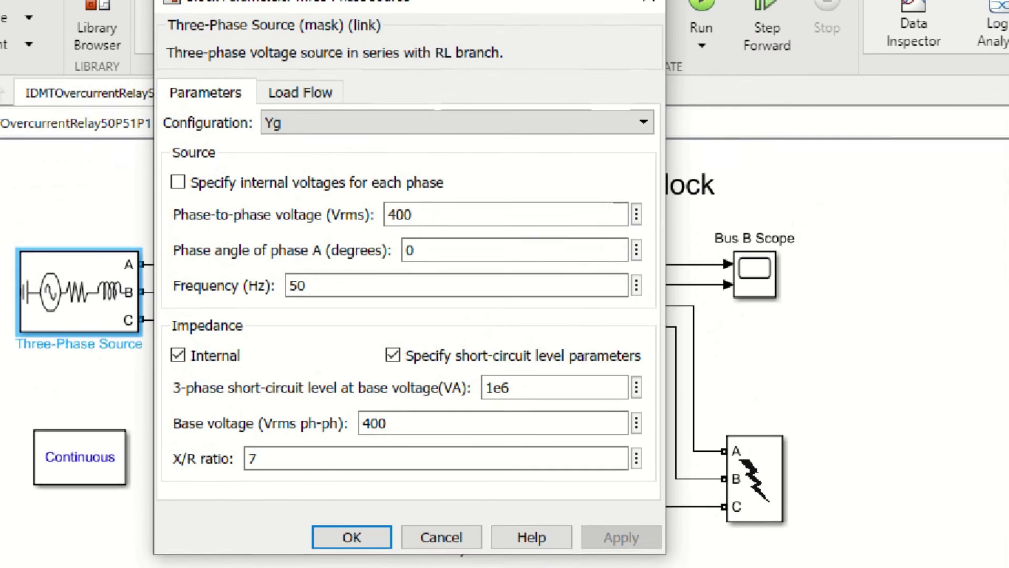
left_click_drag(165, 203, 326, 239)
mouse_move(169, 244)
left_mouse_down()
mouse_move(227, 270)
mouse_move(253, 268)
left_mouse_up()
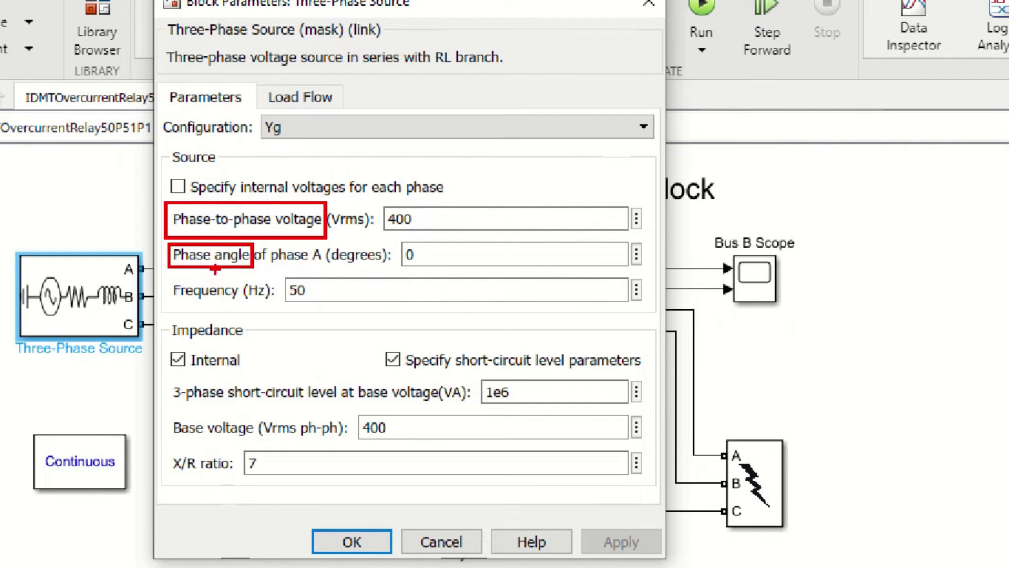
left_click_drag(167, 276, 247, 307)
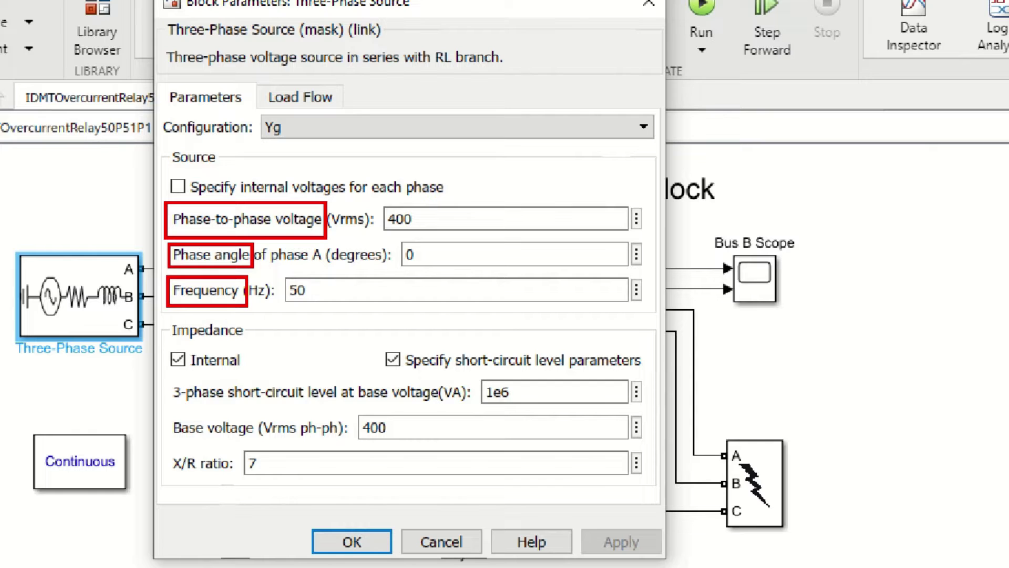
left_click_drag(375, 198, 430, 234)
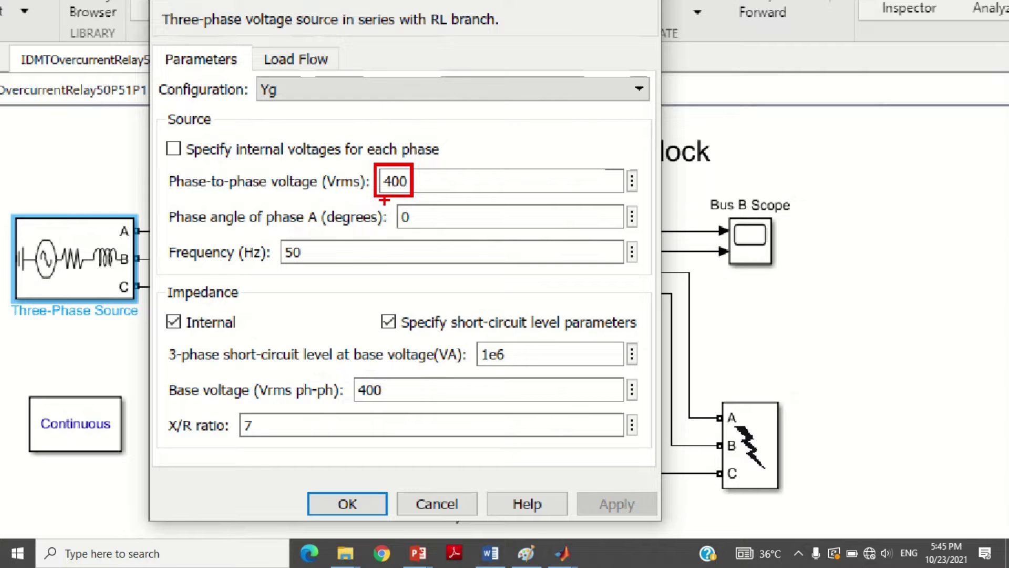
left_click_drag(384, 200, 436, 232)
left_click_drag(271, 234, 320, 268)
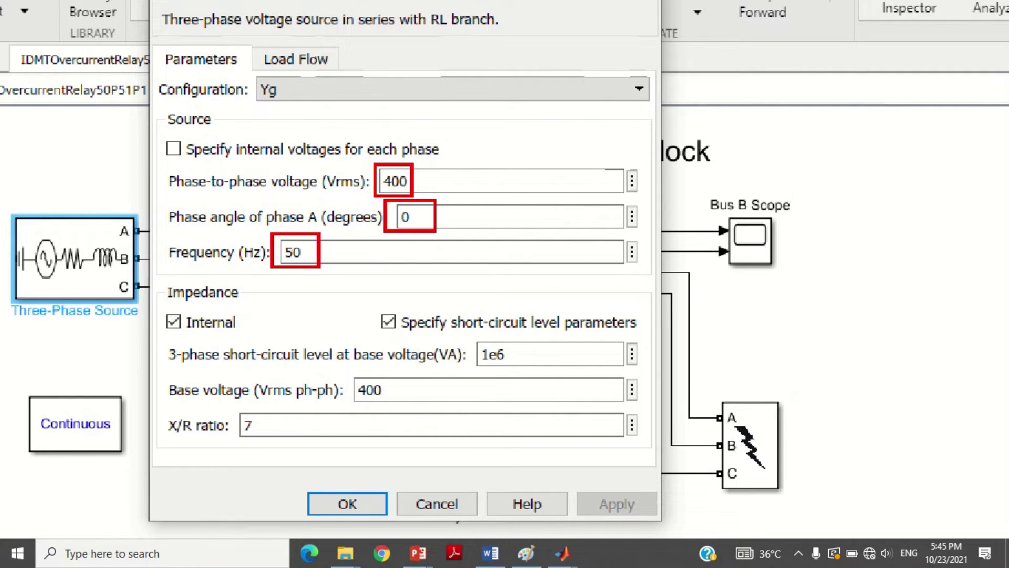
left_click_drag(157, 282, 235, 303)
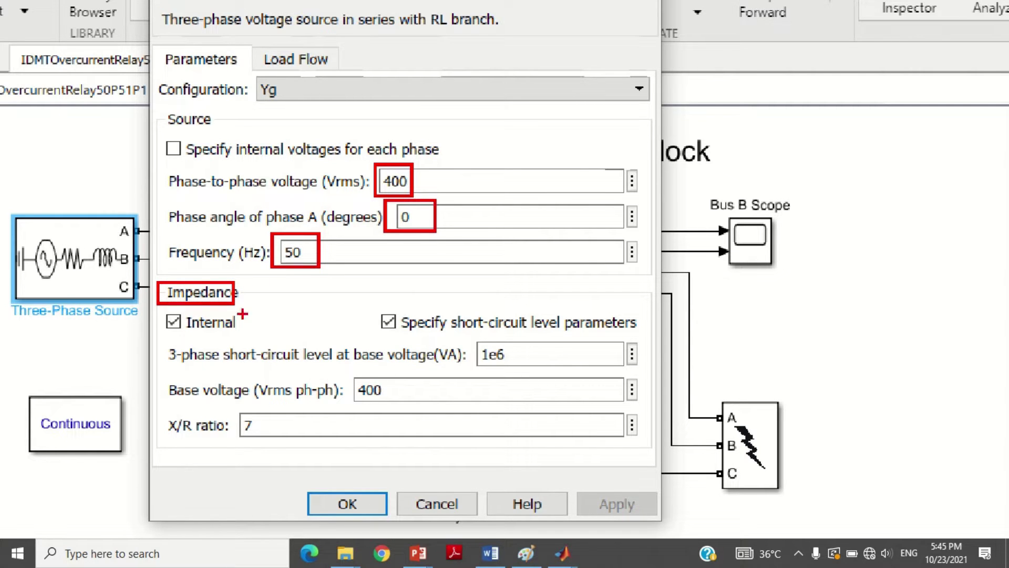
left_click_drag(468, 335, 525, 372)
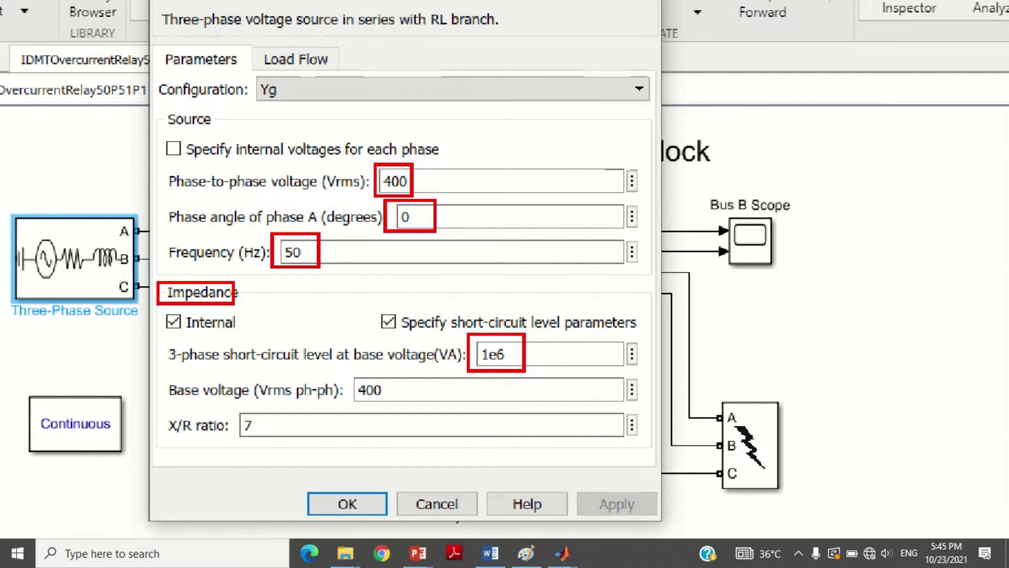
left_click_drag(158, 377, 394, 405)
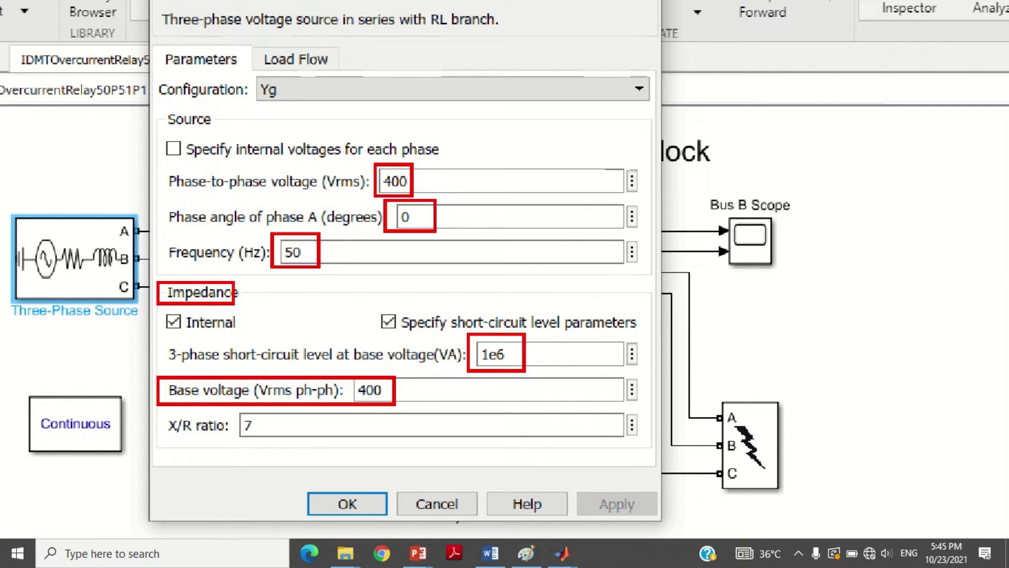
left_click_drag(160, 411, 272, 446)
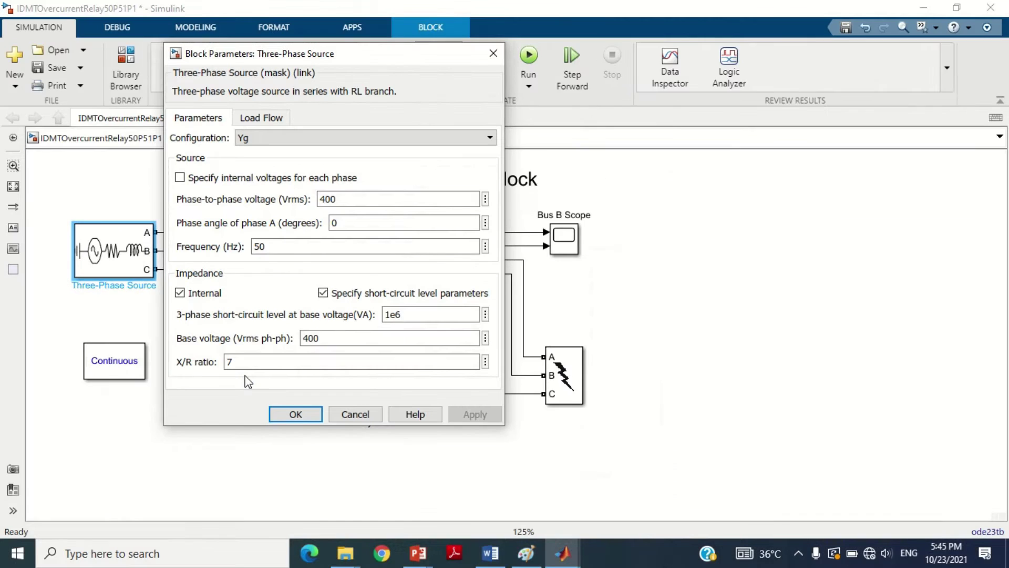
left_click(288, 419)
left_click(184, 433)
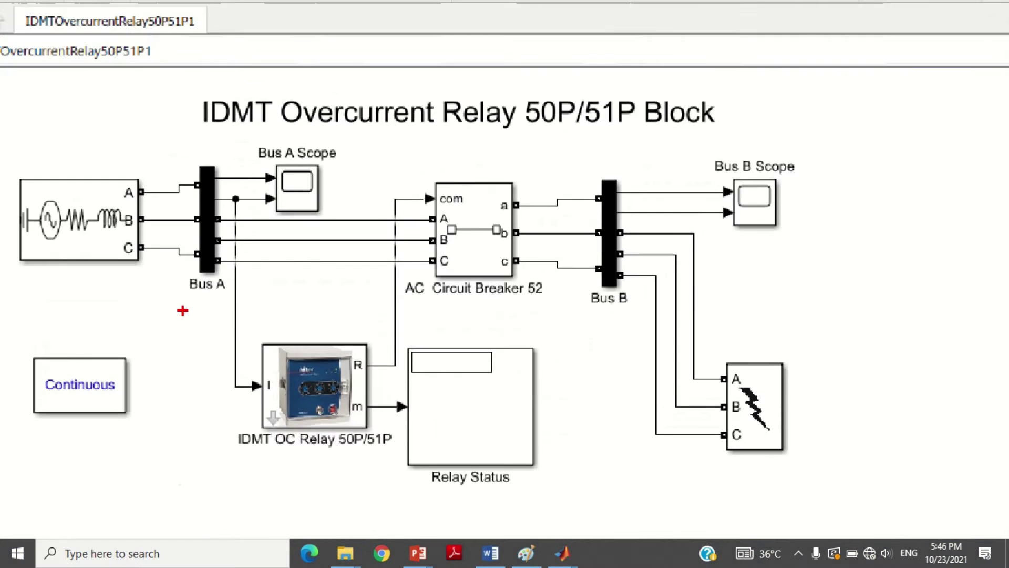
mouse_move(154, 150)
left_mouse_down()
mouse_move(239, 350)
mouse_move(247, 308)
left_mouse_up()
left_click_drag(173, 264, 235, 301)
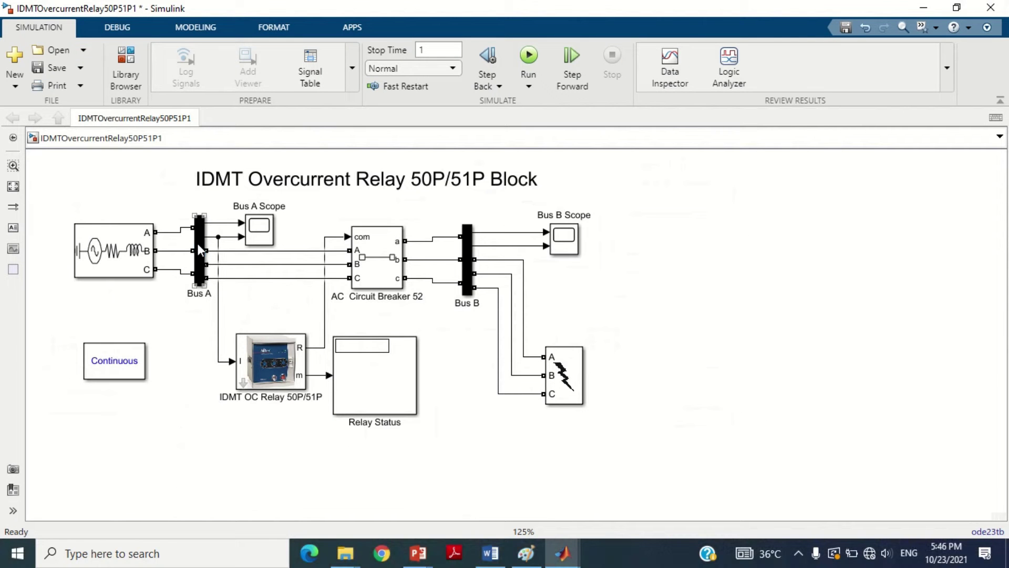
double_click(204, 211)
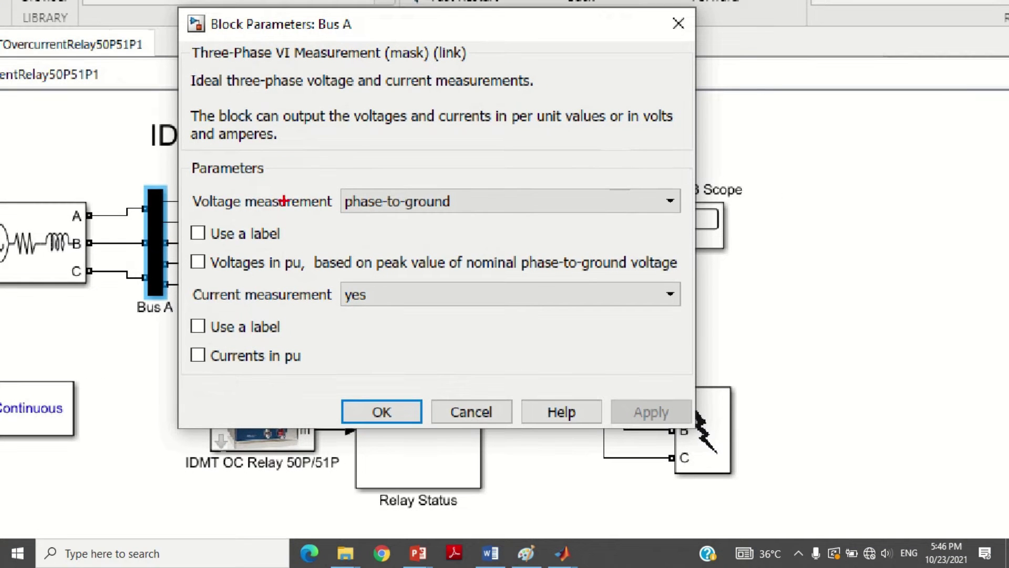
mouse_move(328, 176)
left_mouse_down()
mouse_move(401, 216)
mouse_move(500, 223)
left_mouse_up()
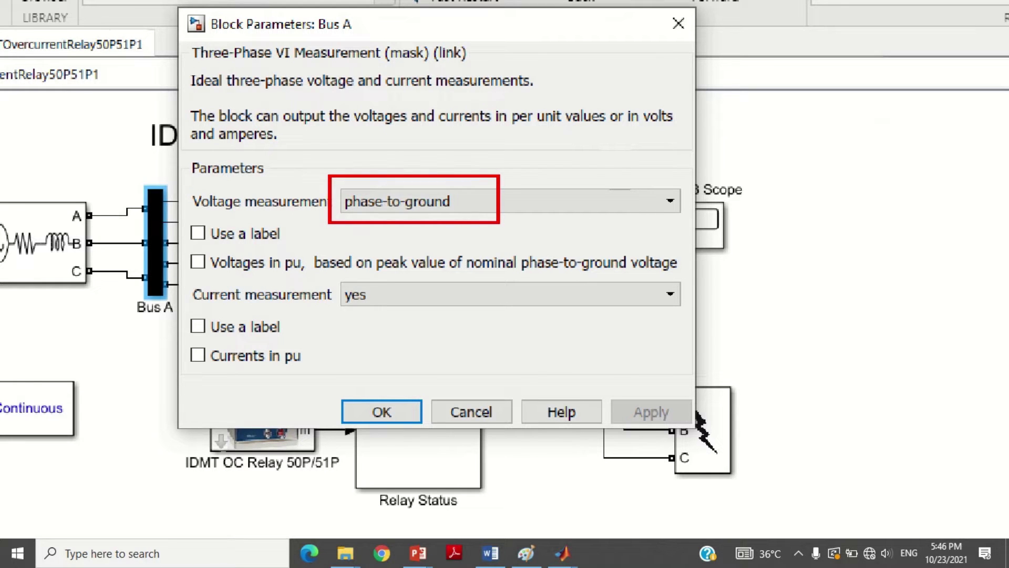
mouse_move(310, 270)
left_mouse_down()
mouse_move(344, 302)
mouse_move(403, 319)
left_mouse_up()
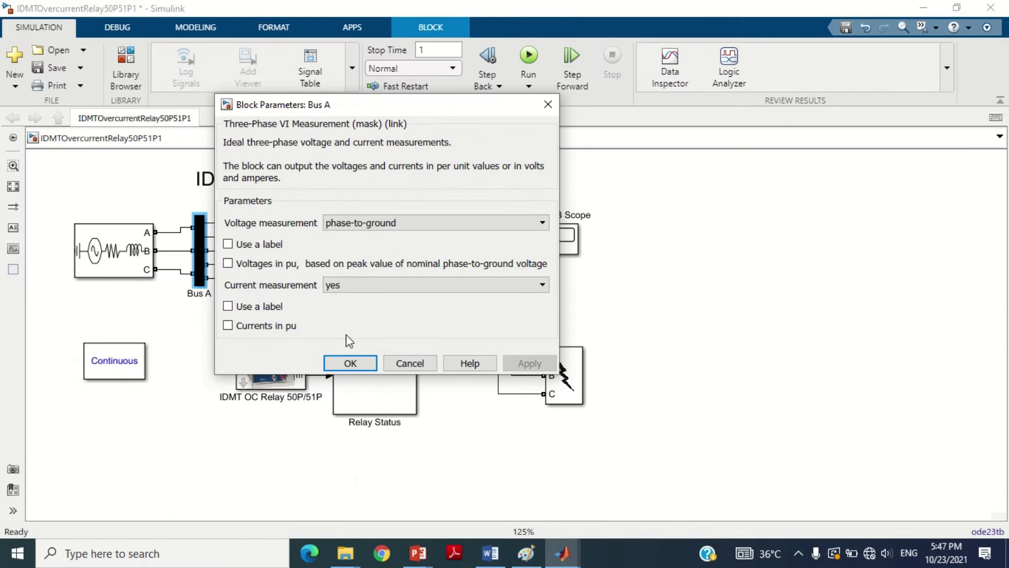
left_click(381, 411)
left_click(454, 356)
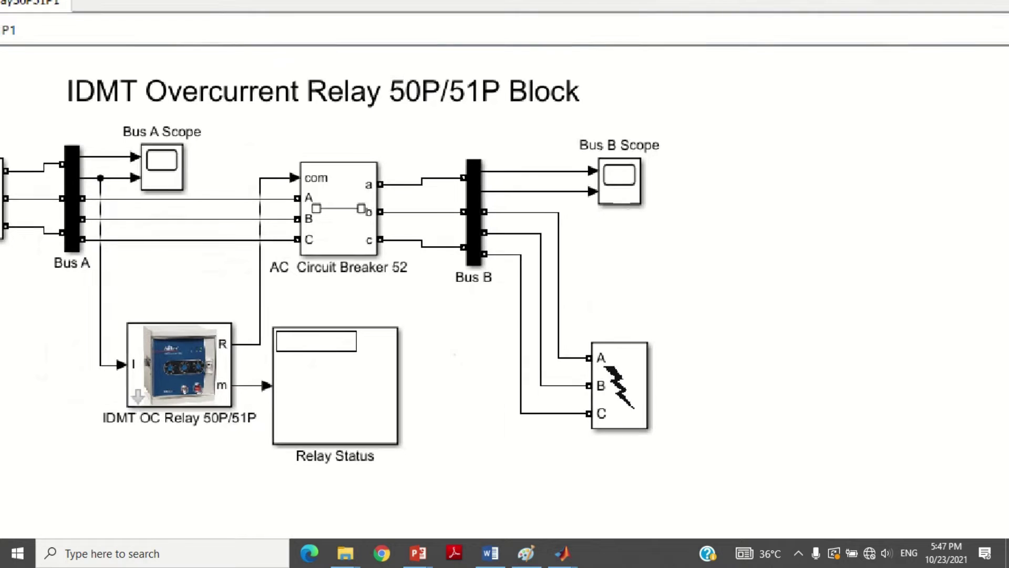
left_click_drag(426, 137, 506, 305)
left_click_drag(433, 256, 492, 298)
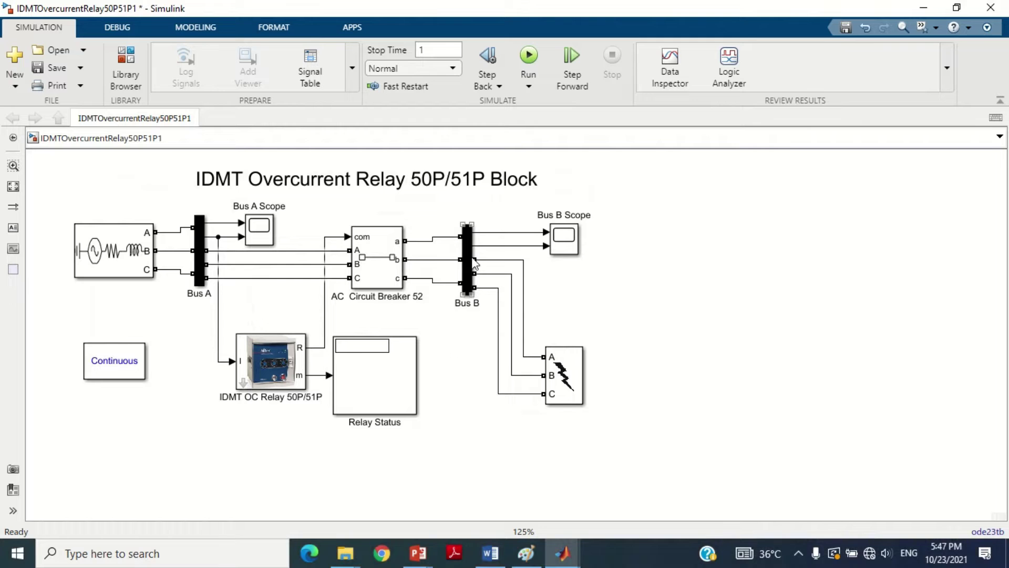
double_click(469, 221)
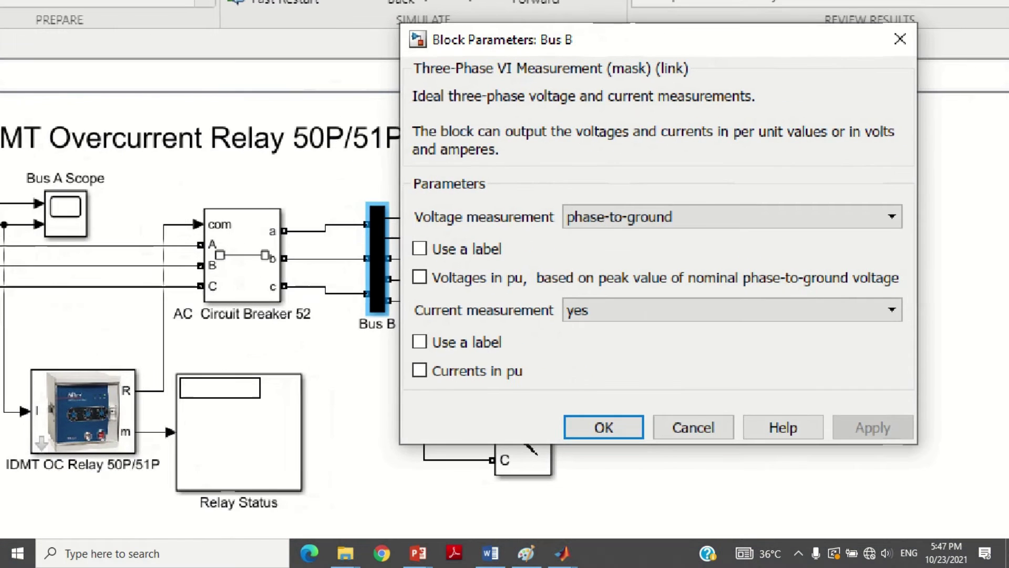
left_click_drag(565, 198, 717, 246)
left_click_drag(578, 292, 642, 332)
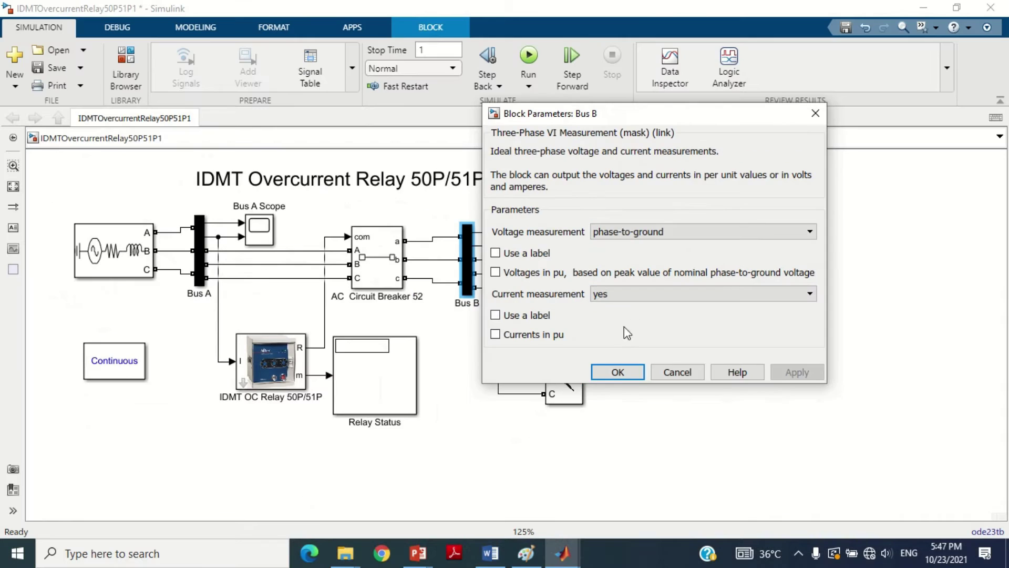
left_click(601, 427)
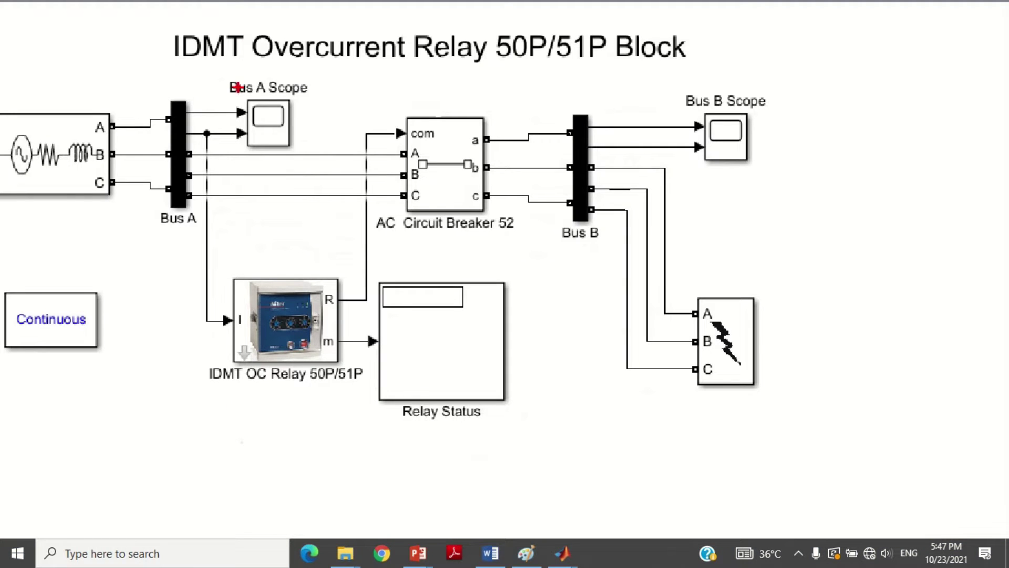
left_click_drag(220, 70, 313, 163)
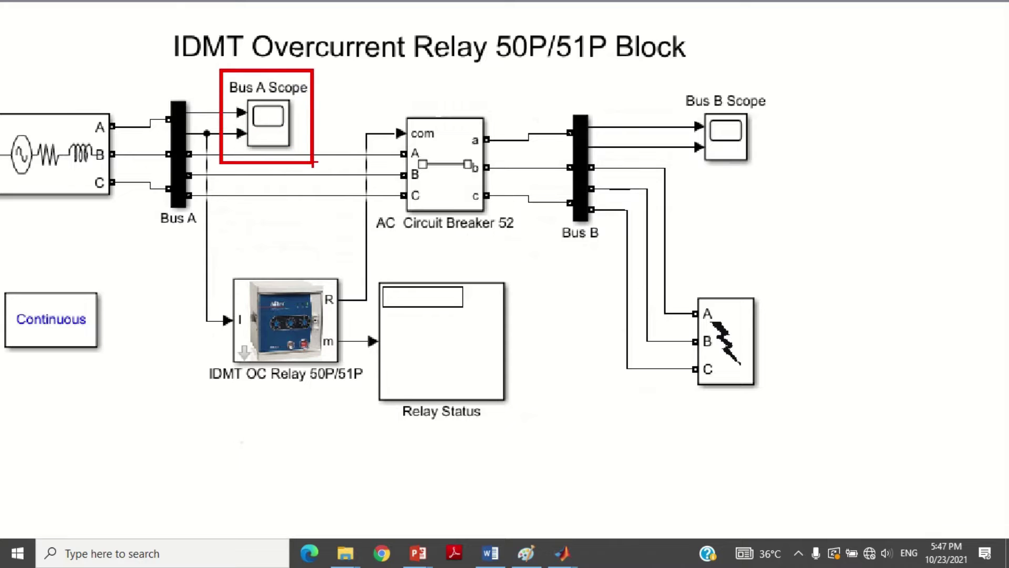
left_click_drag(673, 86, 780, 175)
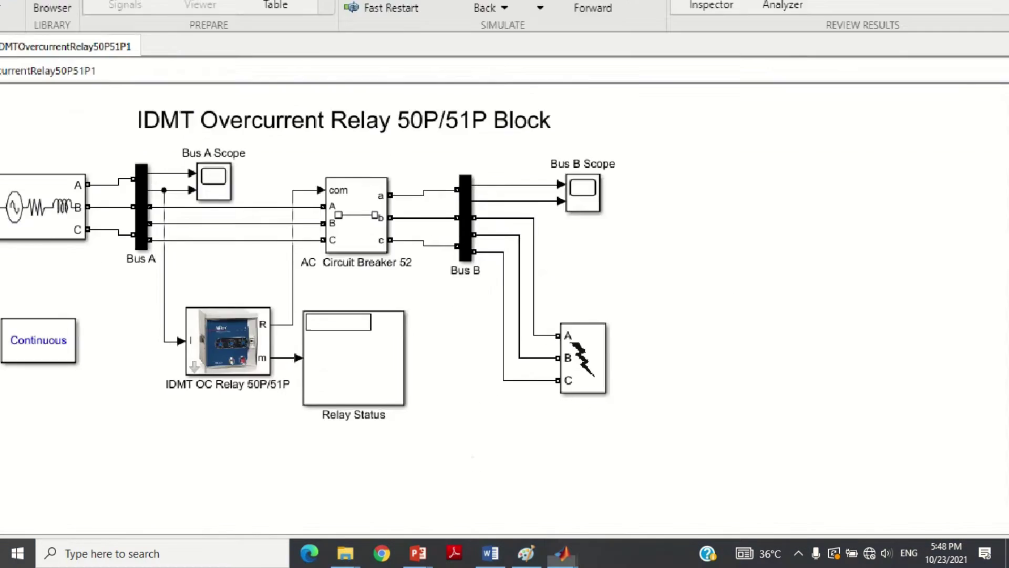
left_click_drag(525, 305, 601, 404)
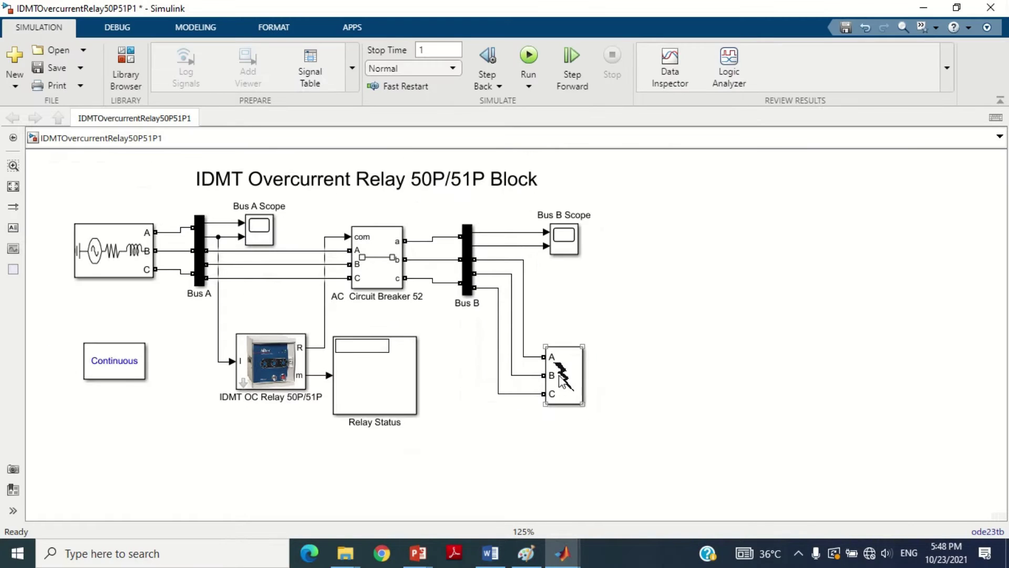
double_click(549, 337)
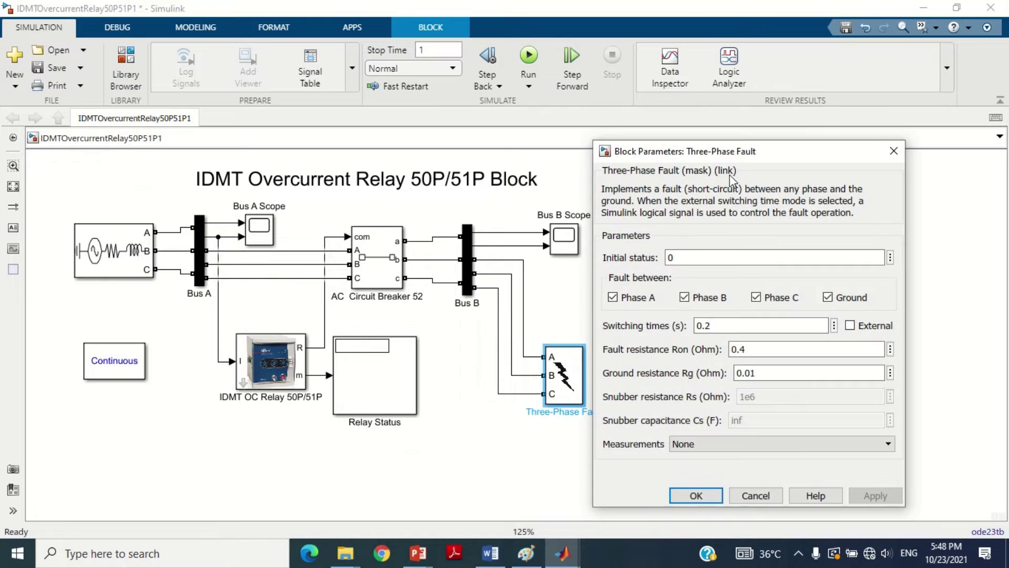
left_click_drag(733, 157, 589, 131)
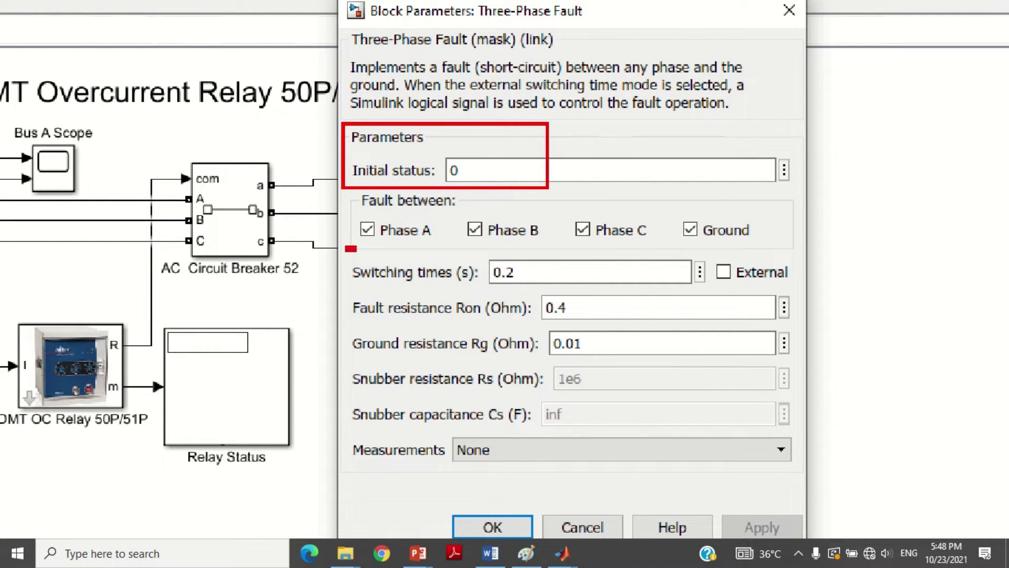
left_click_drag(345, 247, 567, 292)
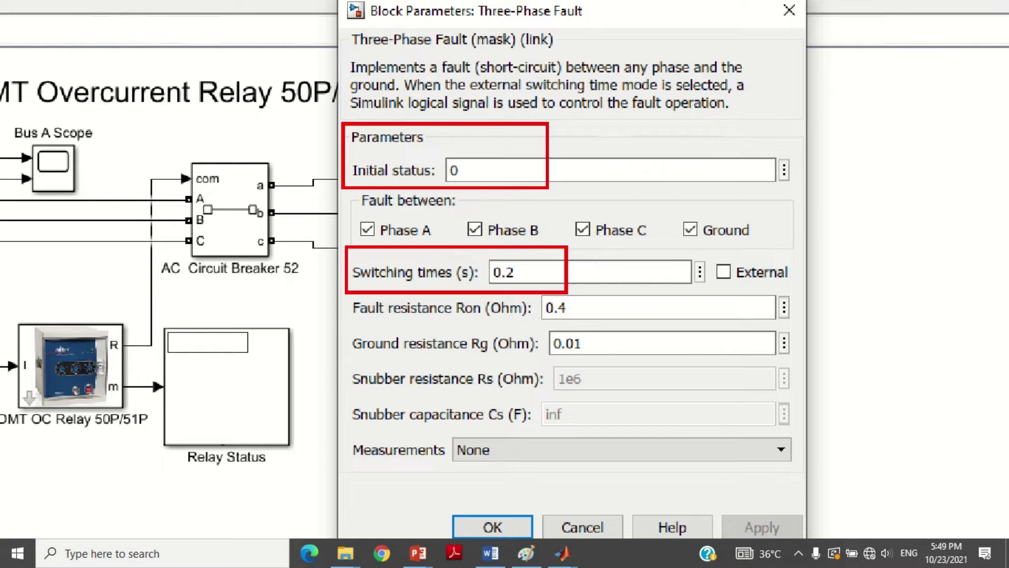
mouse_move(345, 296)
left_mouse_down()
mouse_move(563, 360)
mouse_move(603, 361)
left_mouse_up()
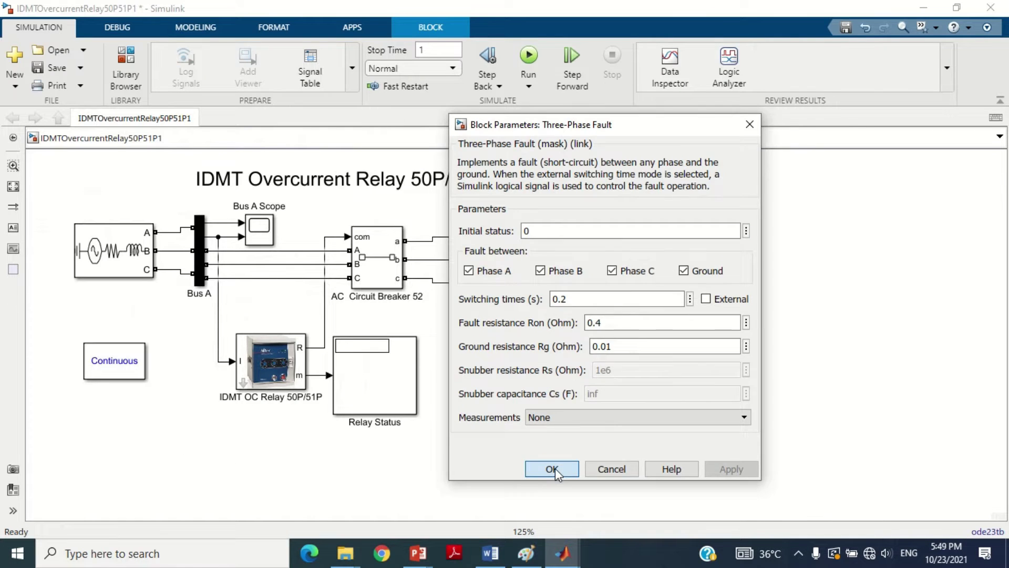
left_click(492, 527)
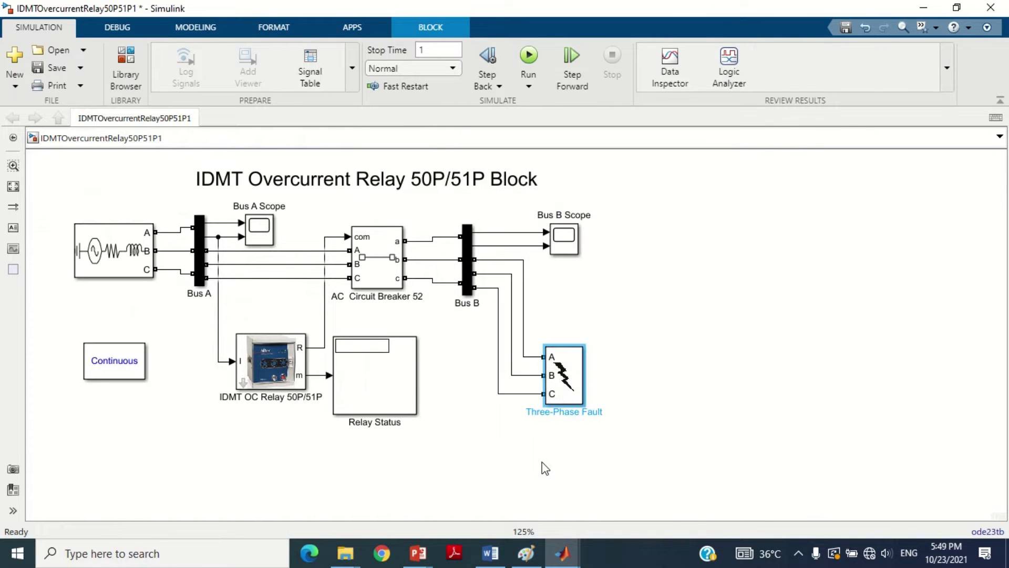
- Open the IDMT OC Relay 50P/51P block parameters and review its settings
left_click(545, 468)
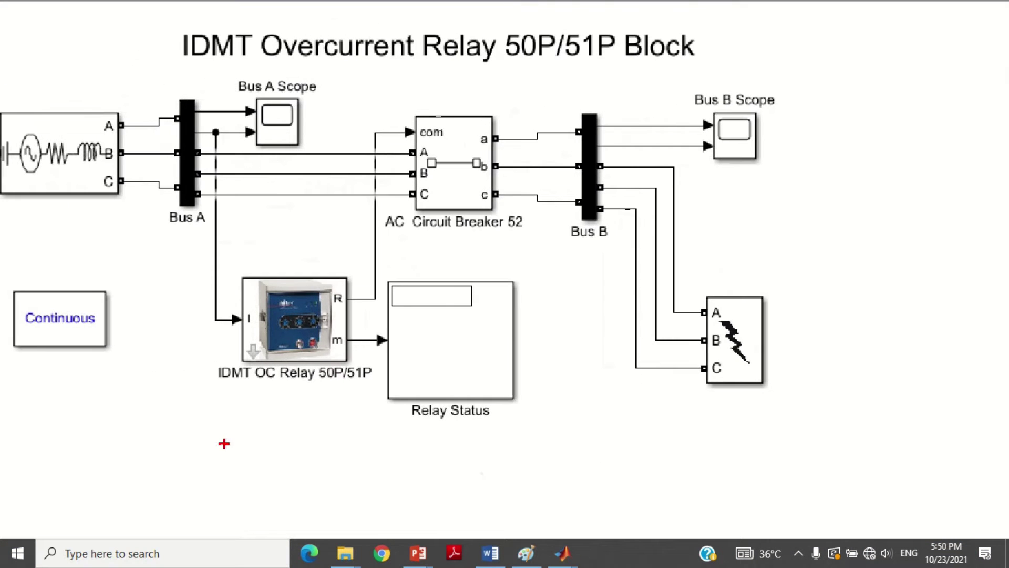
left_click_drag(186, 313, 328, 407)
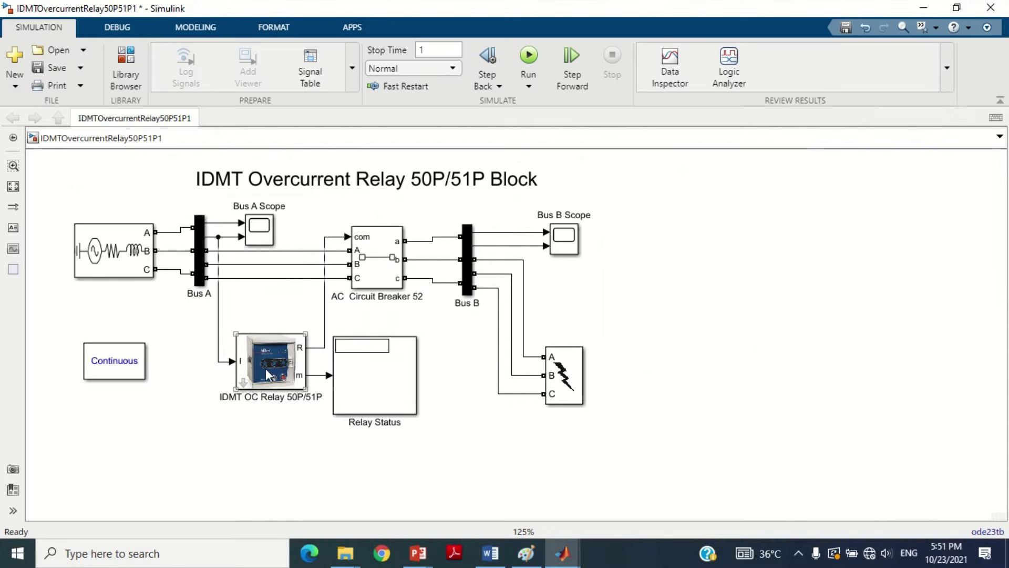
left_click(296, 326)
double_click(272, 364)
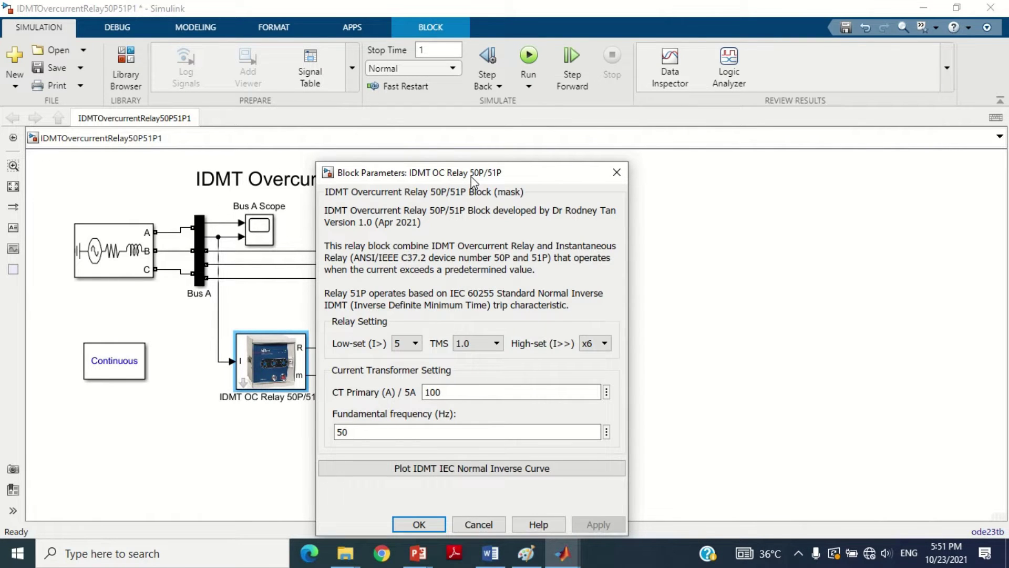
left_click_drag(462, 139, 451, 128)
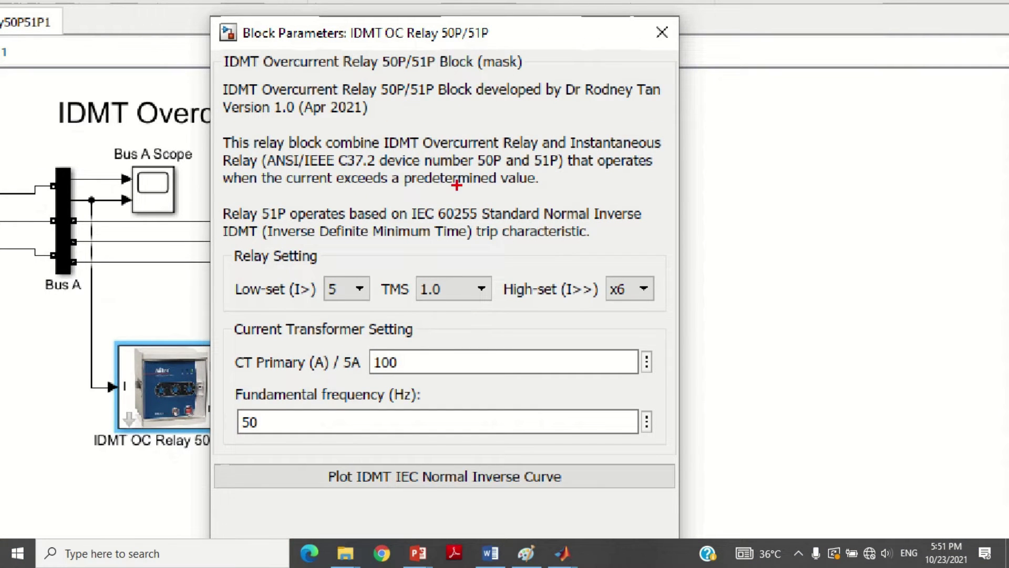
left_click_drag(561, 76, 669, 107)
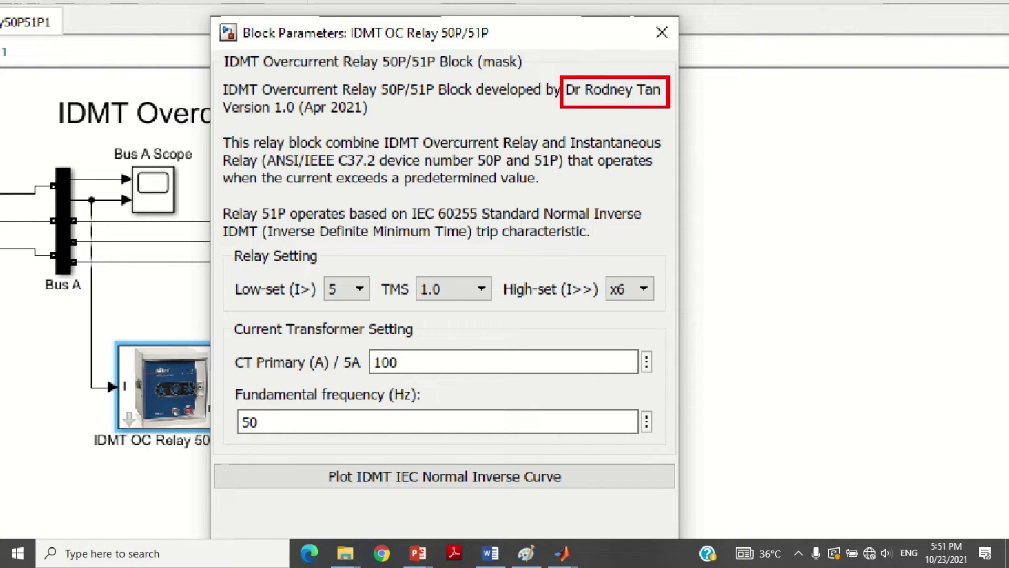
left_click_drag(226, 241, 333, 268)
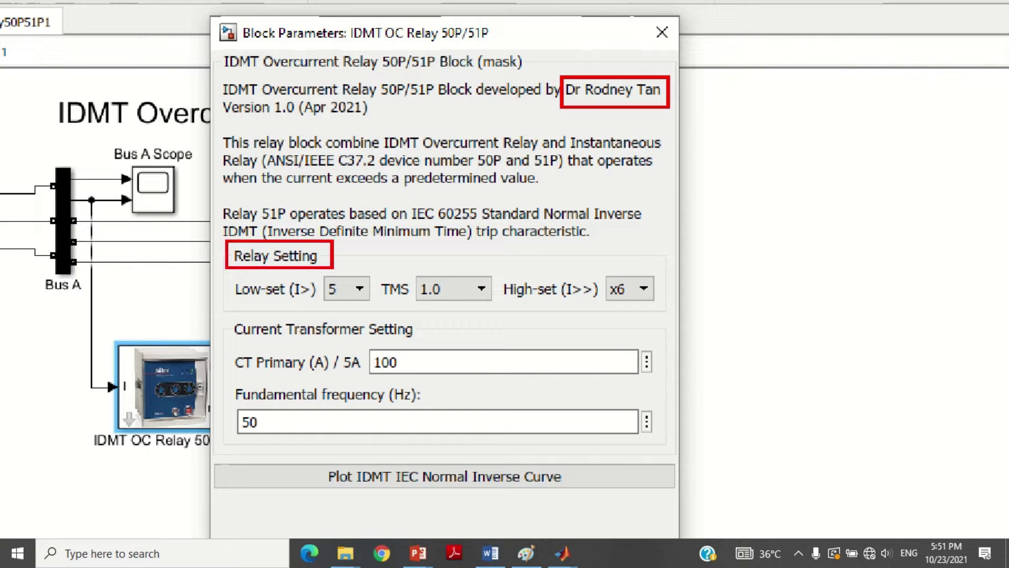
mouse_move(230, 315)
left_mouse_down()
mouse_move(252, 333)
mouse_move(419, 343)
left_mouse_up()
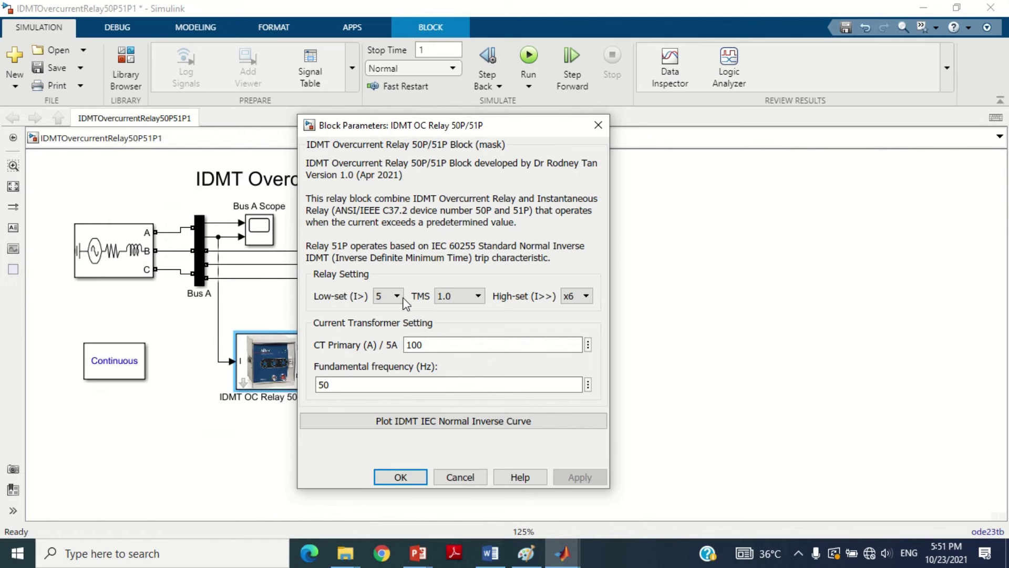
- Check the low-set pickup and TMS choices, keeping low-set 5 and TMS 1.0
left_click(401, 297)
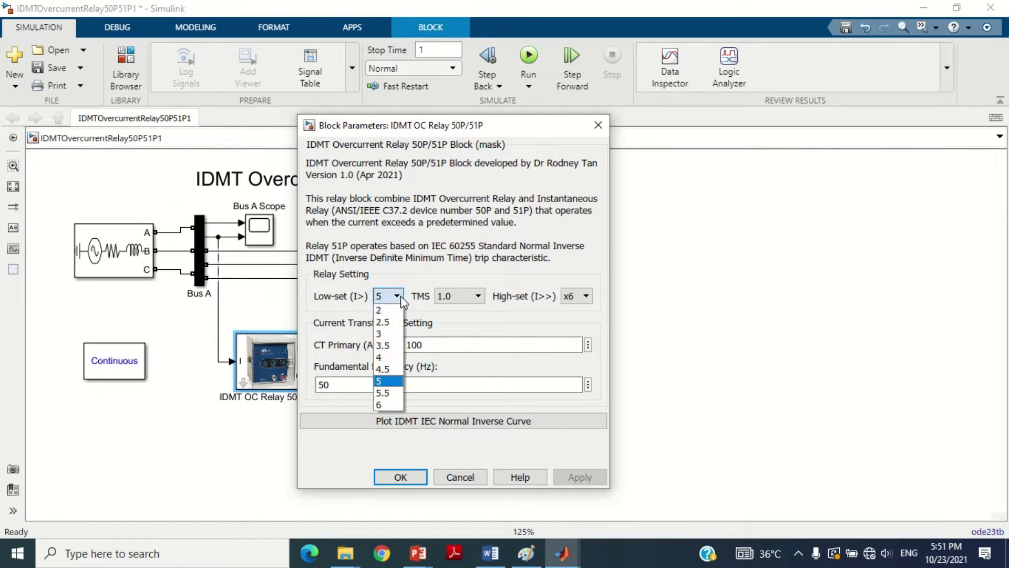
left_click(519, 476)
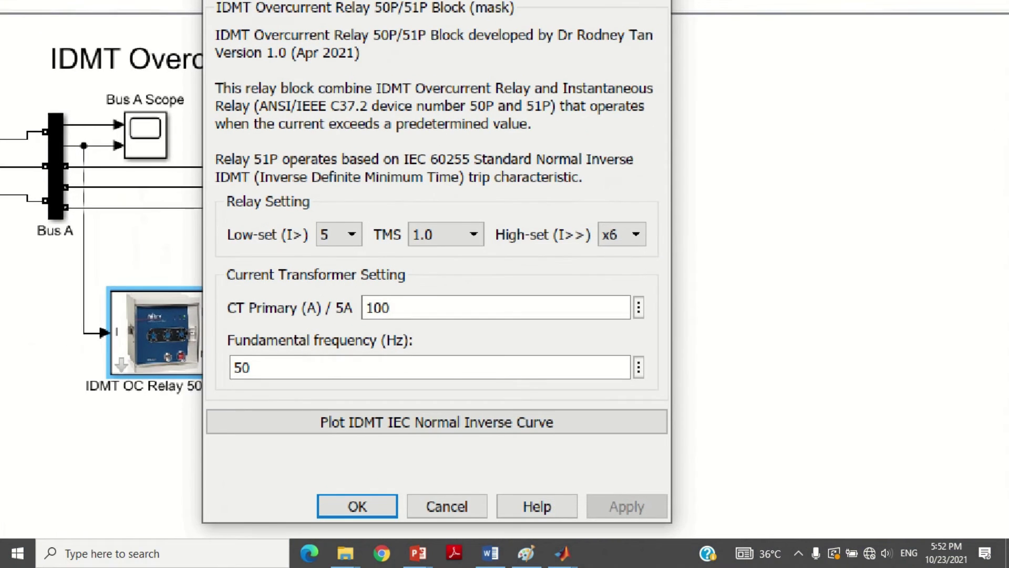
mouse_move(303, 220)
left_mouse_down()
mouse_move(354, 240)
mouse_move(372, 260)
left_mouse_up()
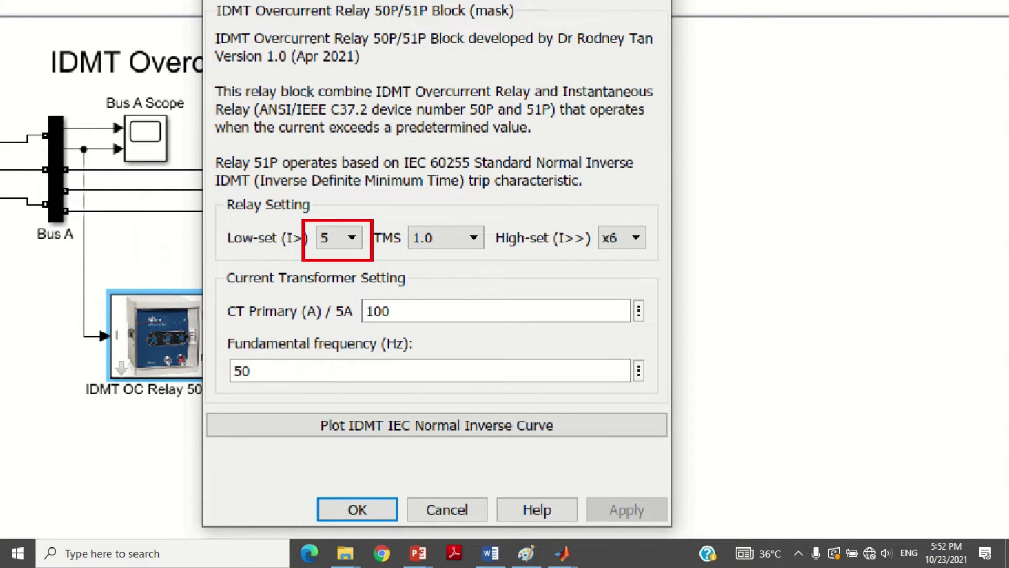
mouse_move(368, 212)
left_mouse_down()
mouse_move(392, 247)
mouse_move(494, 261)
left_mouse_up()
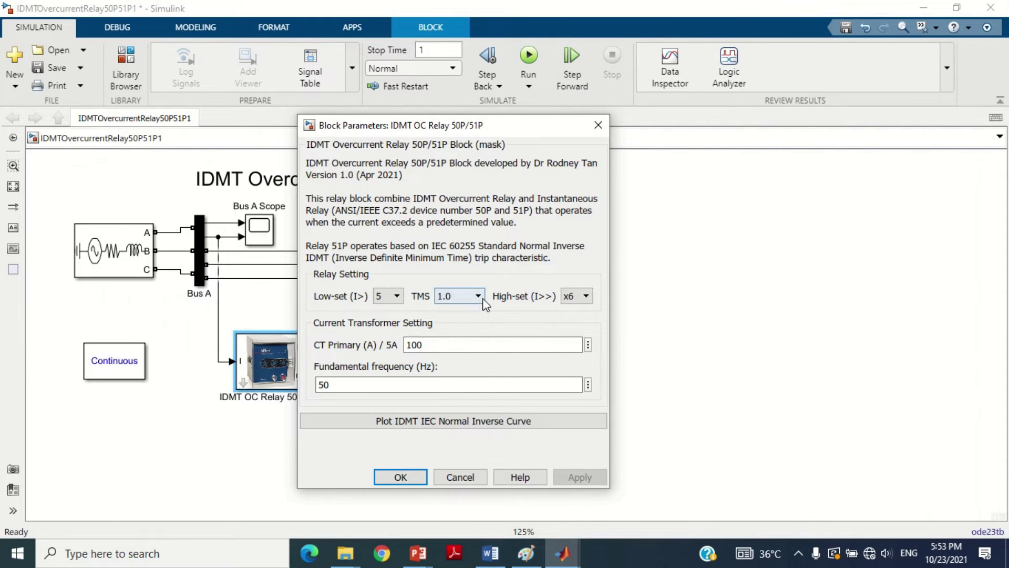
left_click(473, 237)
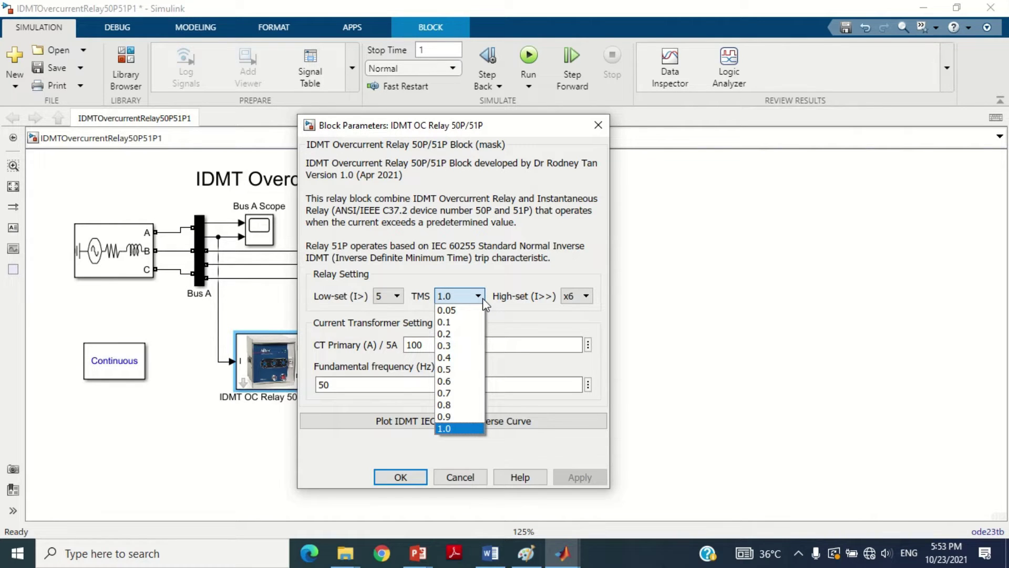
left_click(483, 298)
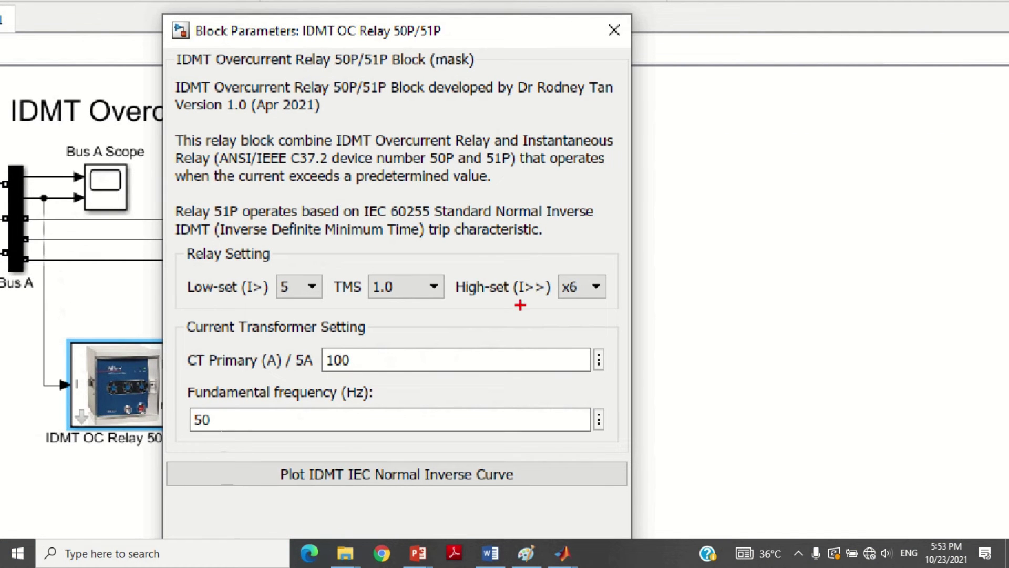
- Check the high-set multiples, leaving the high-set at x6
left_click_drag(358, 265, 455, 311)
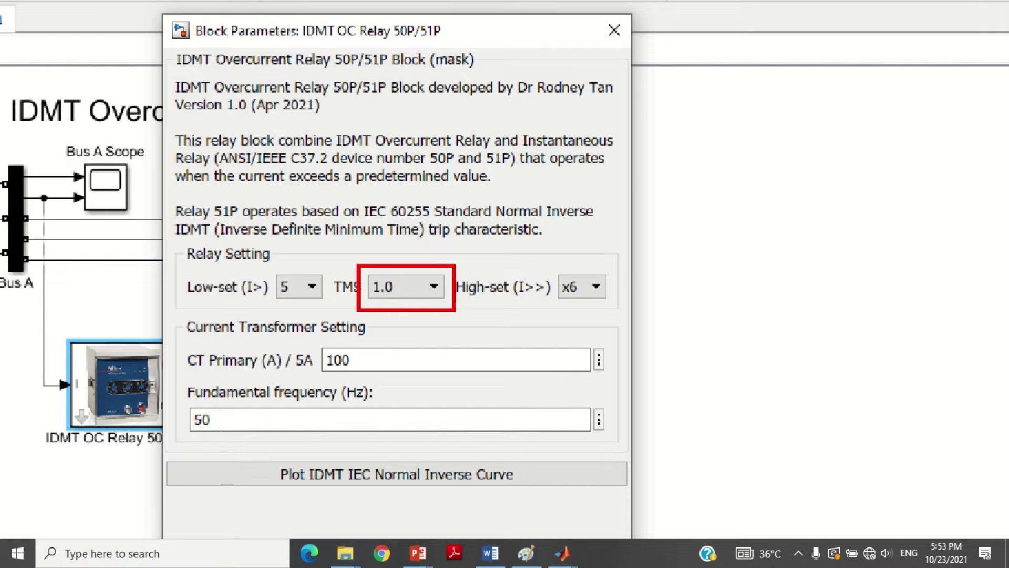
left_click_drag(443, 257, 557, 312)
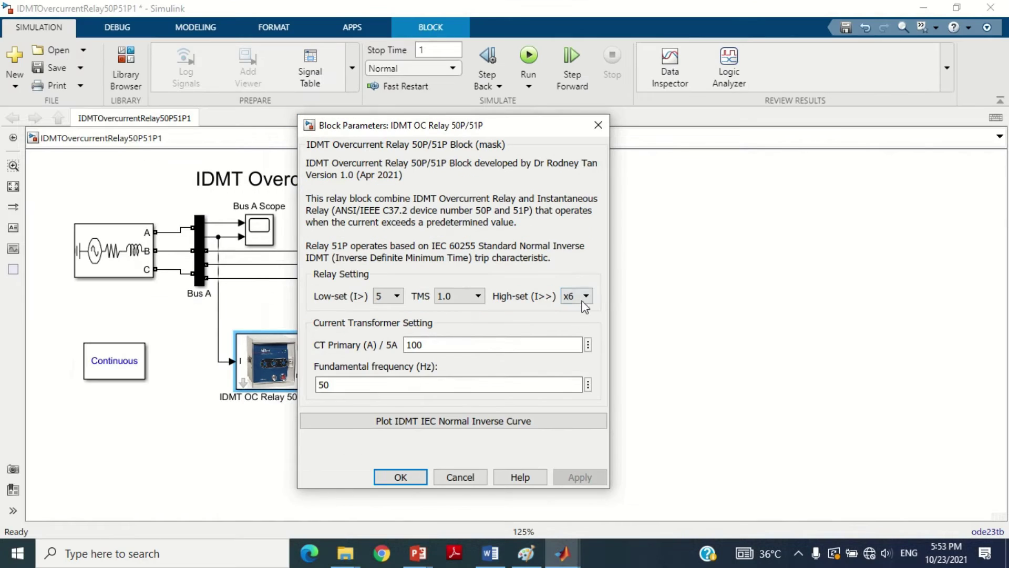
left_click(595, 286)
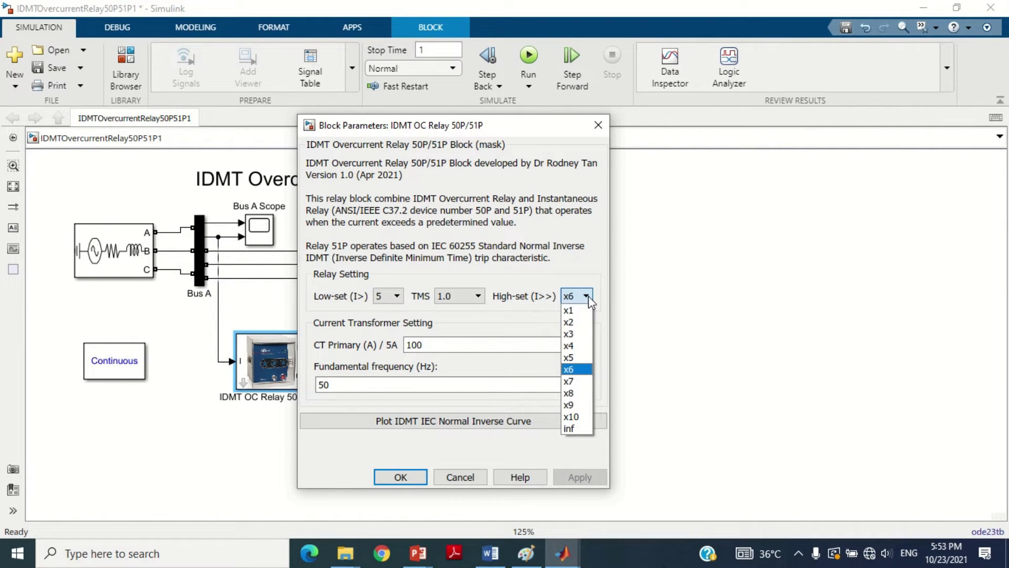
left_click(589, 298)
left_click_drag(548, 279, 579, 301)
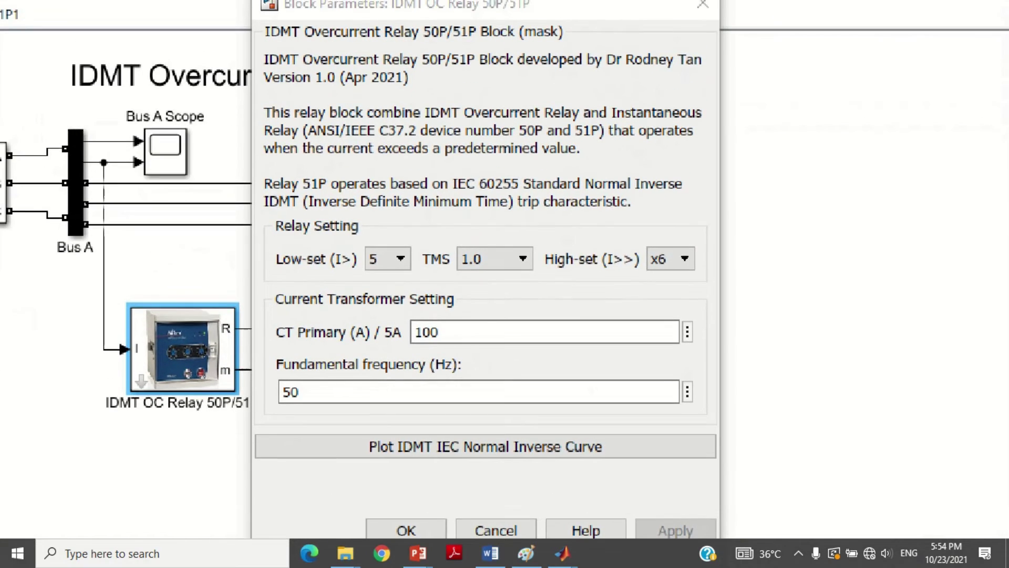
left_click_drag(269, 287, 280, 298)
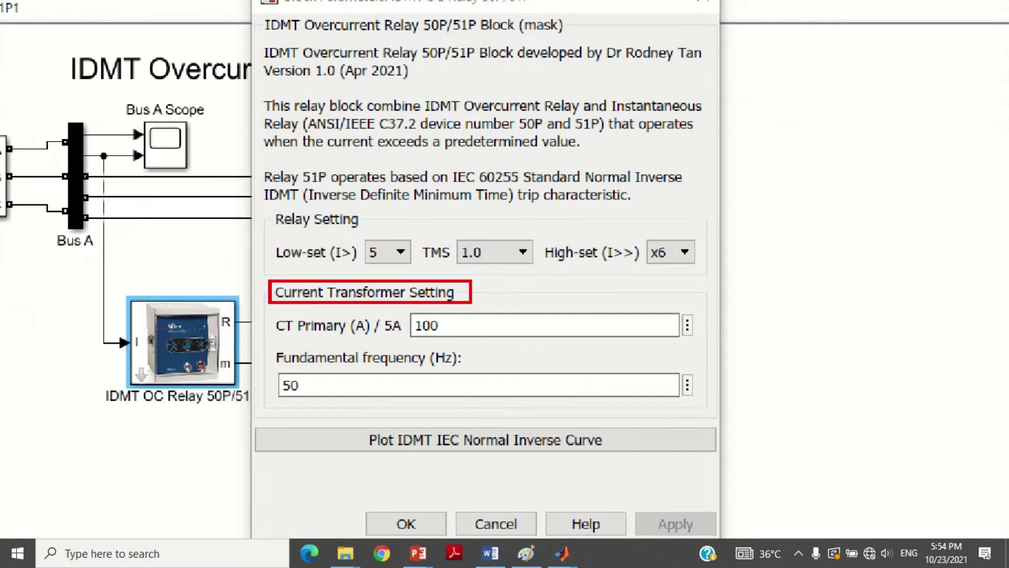
mouse_move(261, 305)
left_mouse_down()
mouse_move(281, 323)
mouse_move(429, 349)
mouse_move(536, 347)
left_mouse_up()
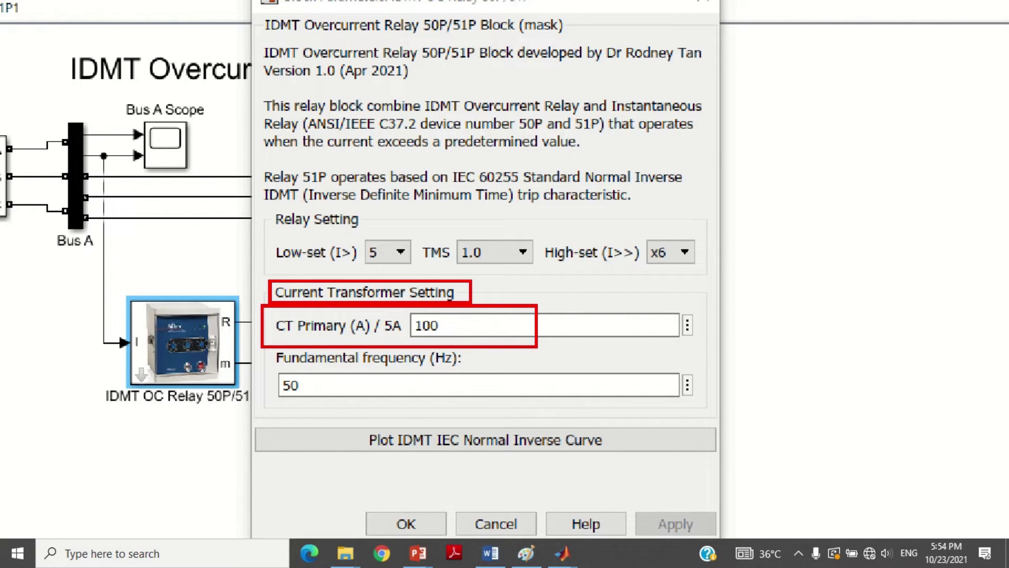
left_click_drag(382, 313, 408, 339)
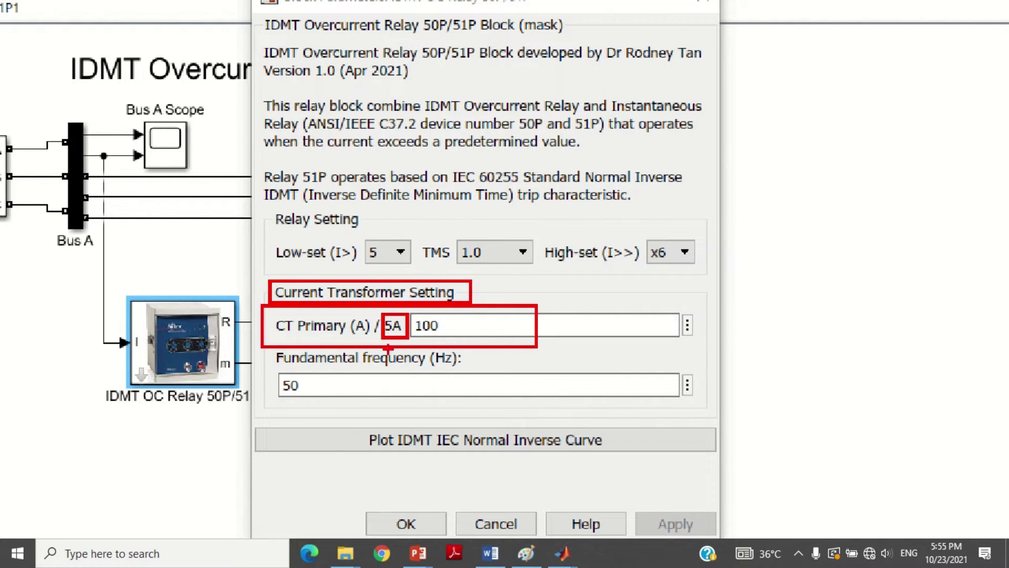
mouse_move(264, 352)
left_mouse_down()
mouse_move(372, 402)
mouse_move(467, 402)
left_mouse_up()
mouse_move(356, 426)
left_mouse_down()
mouse_move(416, 424)
mouse_move(511, 461)
mouse_move(623, 459)
left_mouse_up()
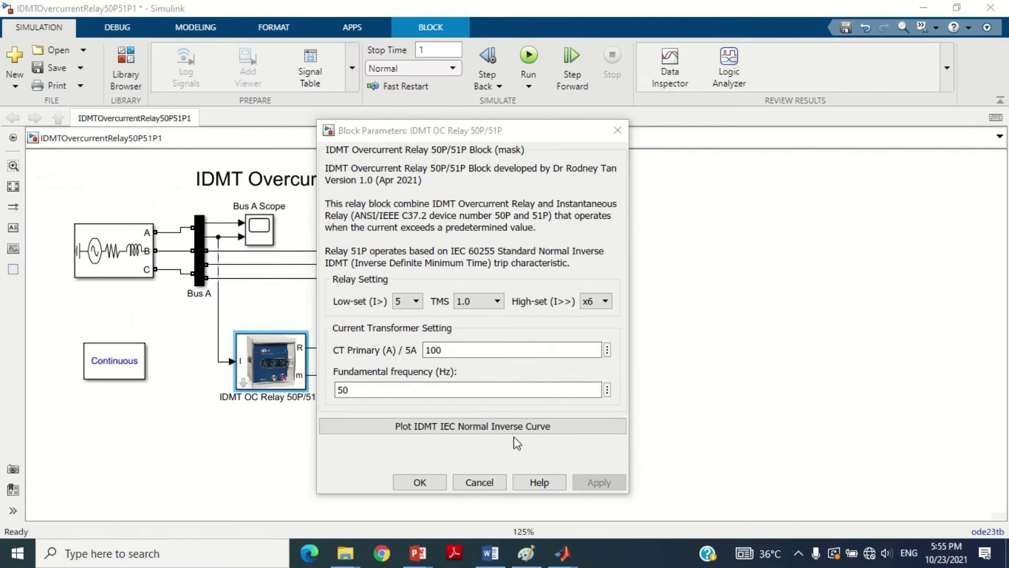
- Plot the IEC Normal Inverse curve in an enlarged figure, then return to the relay diagram
left_click(456, 425)
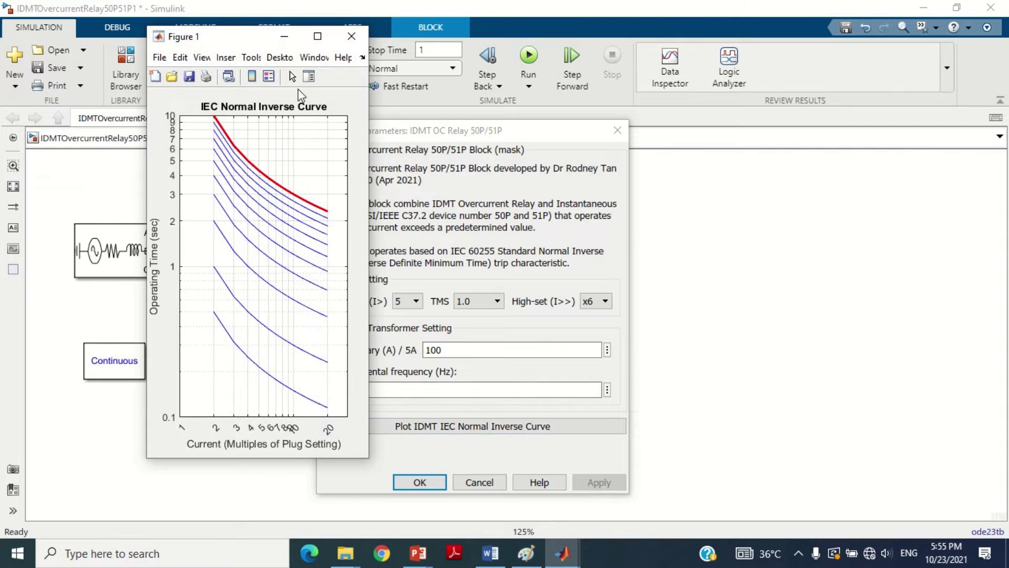
left_click(317, 36)
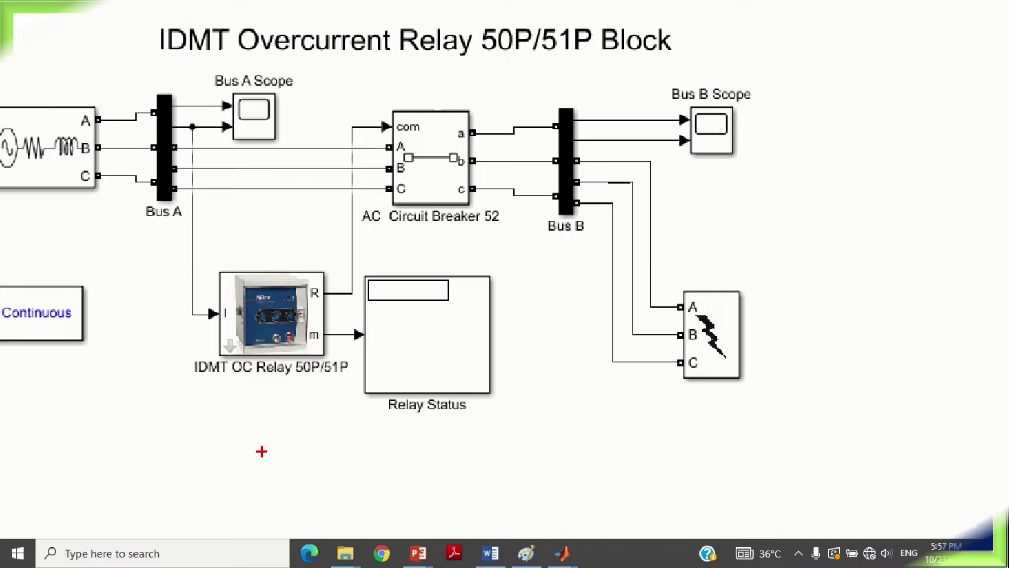
left_click_drag(209, 323, 249, 367)
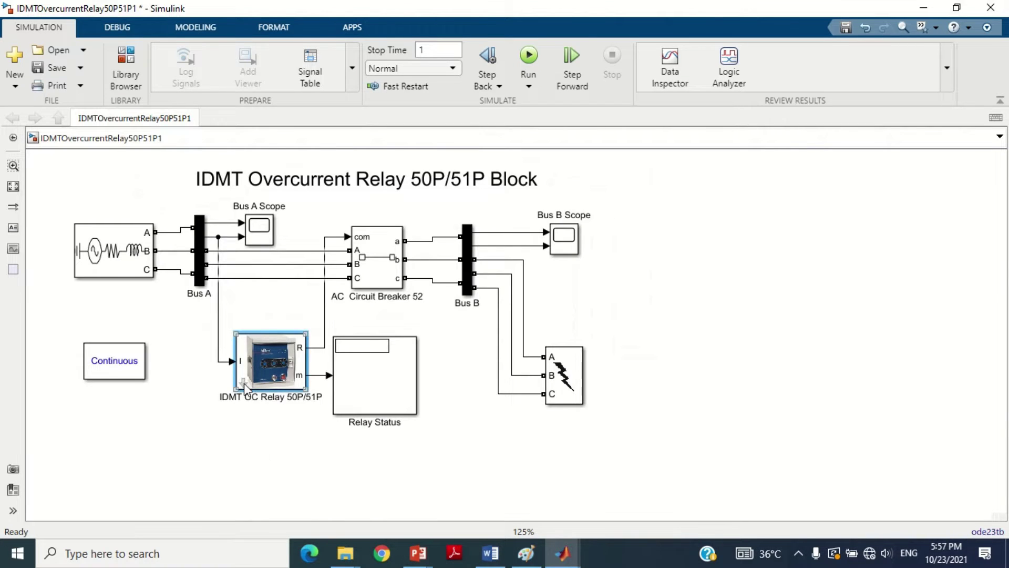
double_click(307, 380)
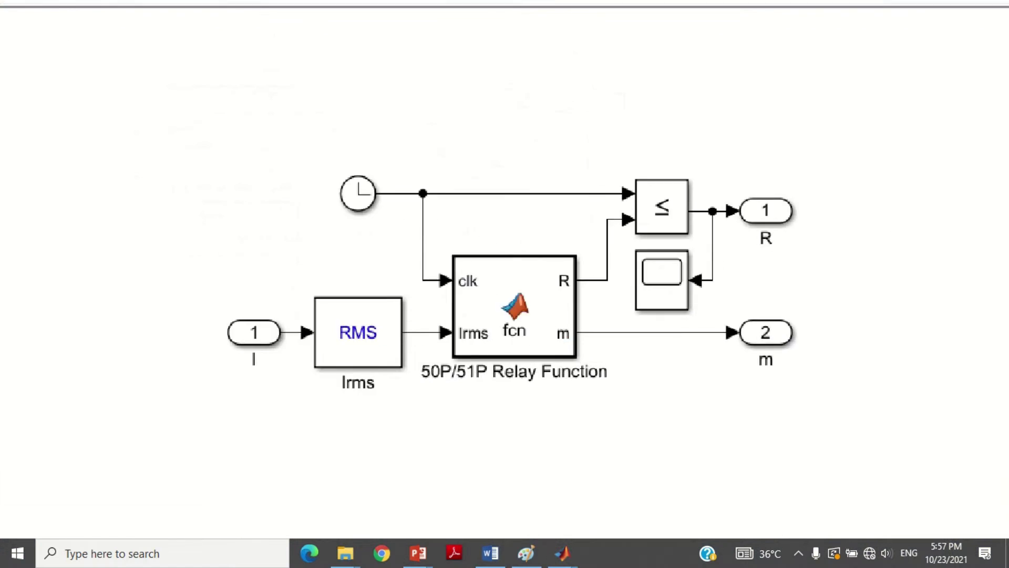
- Inspect the relay subsystem's RMS, relay function, clock and comparison blocks, then open the function code
left_click_drag(224, 280, 366, 421)
left_click_drag(369, 243, 540, 424)
mouse_move(561, 163)
left_mouse_down()
mouse_move(606, 230)
mouse_move(642, 253)
left_mouse_up()
left_click_drag(264, 170, 341, 234)
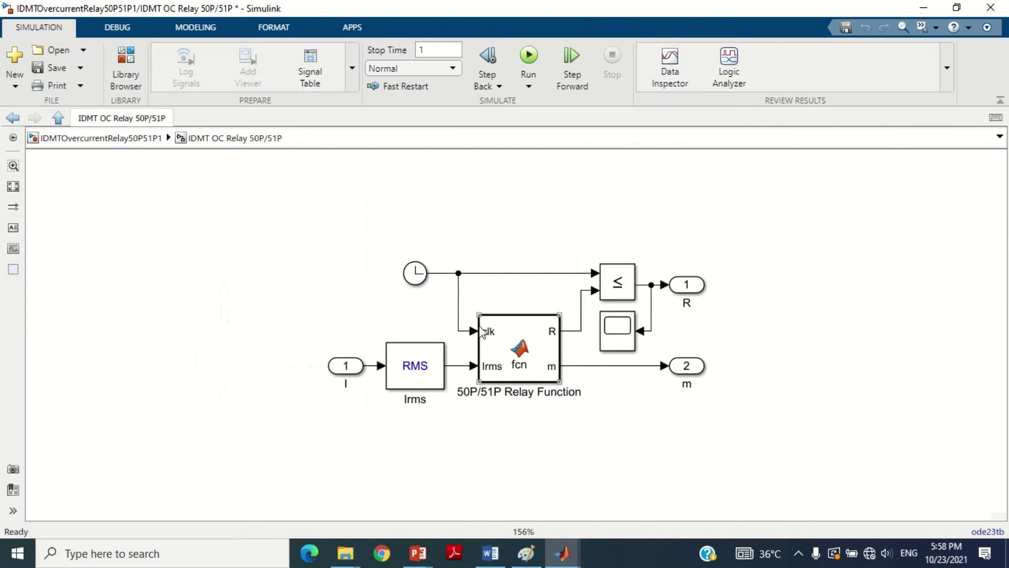
double_click(449, 301)
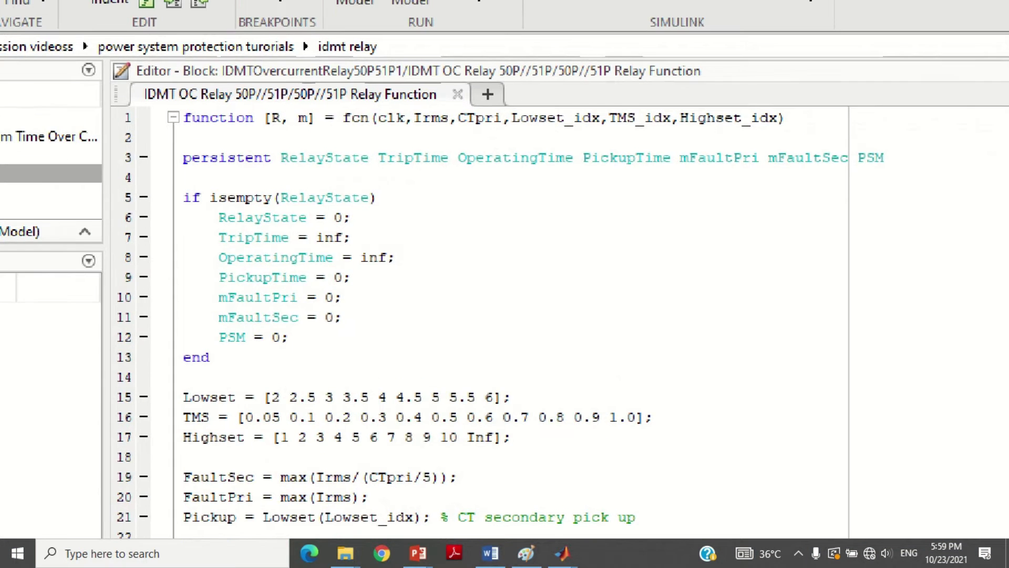
- Review the code's outputs: R as TripTime, m as operating time, fault currents and PSM
left_click_drag(257, 117, 324, 146)
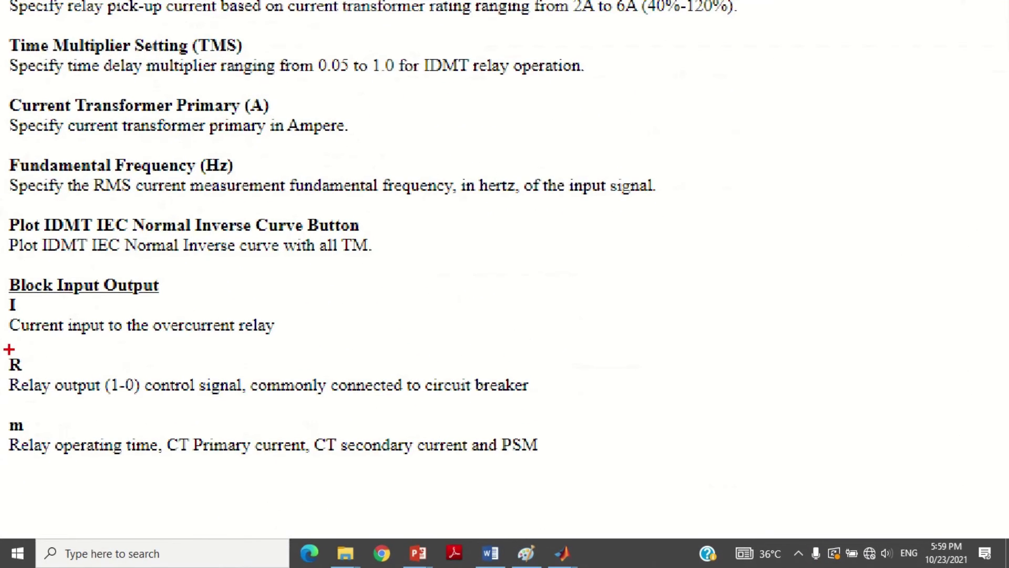
mouse_move(9, 348)
left_mouse_down()
mouse_move(41, 411)
mouse_move(536, 401)
left_mouse_up()
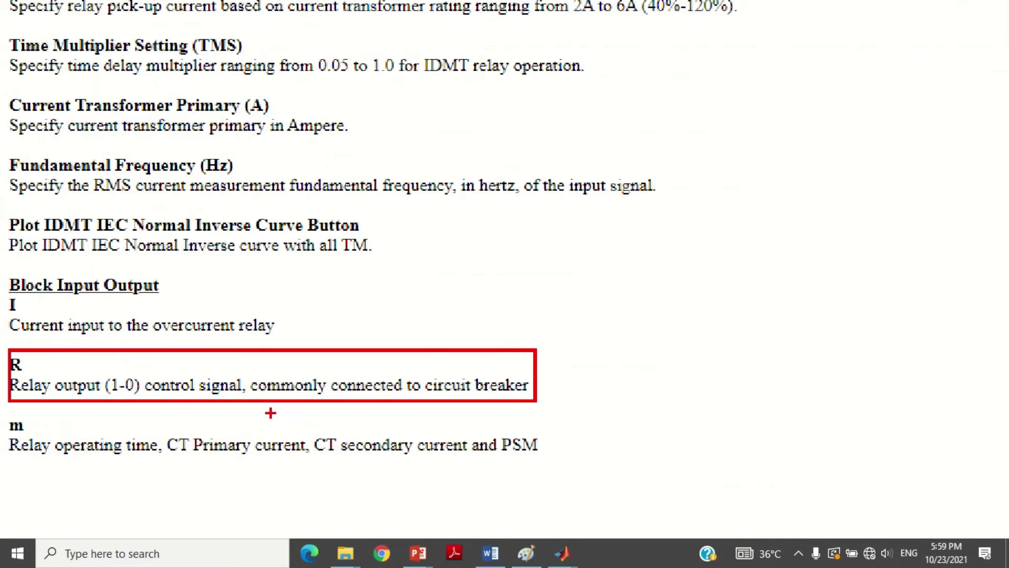
mouse_move(2, 415)
left_mouse_down()
mouse_move(297, 472)
mouse_move(554, 463)
left_mouse_up()
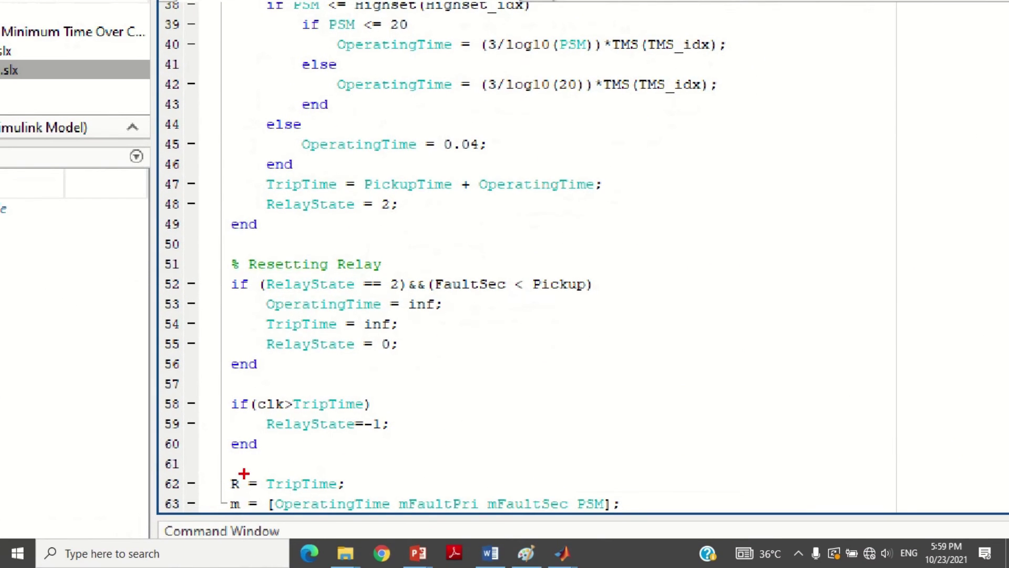
left_click_drag(213, 469, 358, 493)
mouse_move(206, 495)
left_mouse_down()
mouse_move(295, 515)
mouse_move(633, 515)
left_mouse_up()
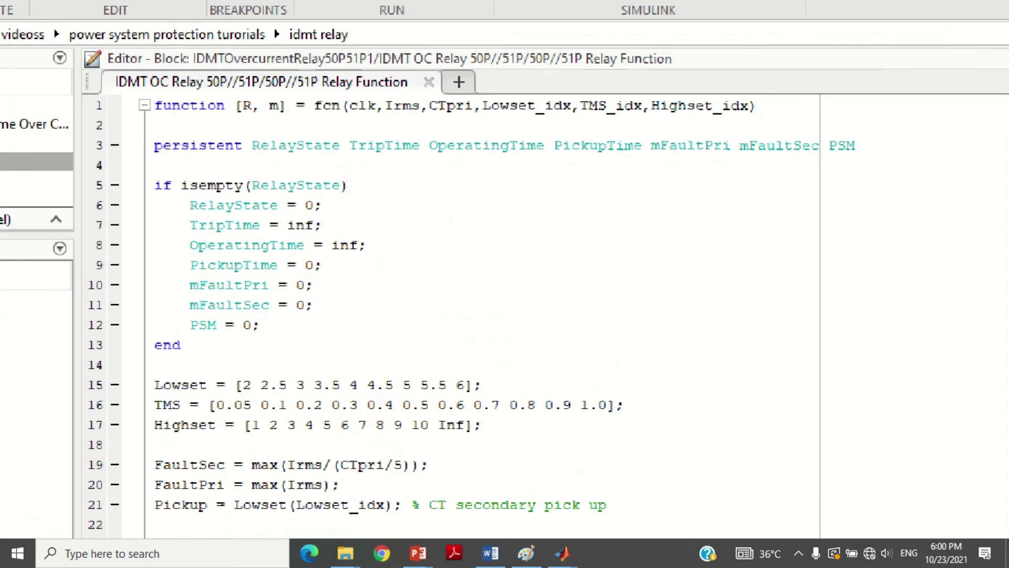
- Walk through the operating-time calculation code, then return to the top-level relay model diagram
mouse_move(384, 119)
left_mouse_down()
mouse_move(425, 142)
mouse_move(444, 129)
mouse_move(481, 150)
left_mouse_up()
left_click_drag(479, 113, 581, 143)
left_click_drag(581, 103, 646, 158)
left_click_drag(654, 102, 767, 152)
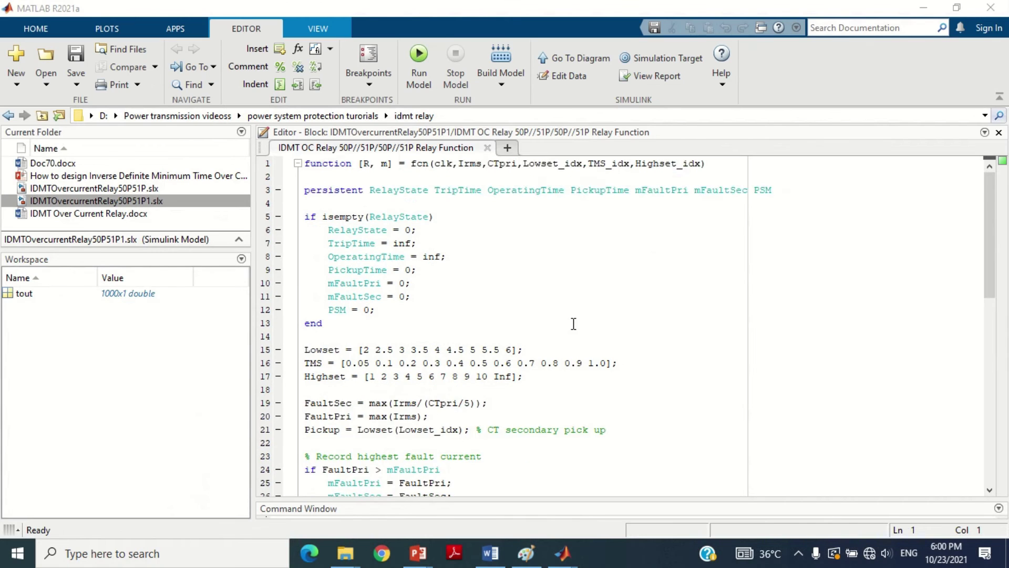
scroll(562, 359, "down", 4)
scroll(575, 312, "down", 4)
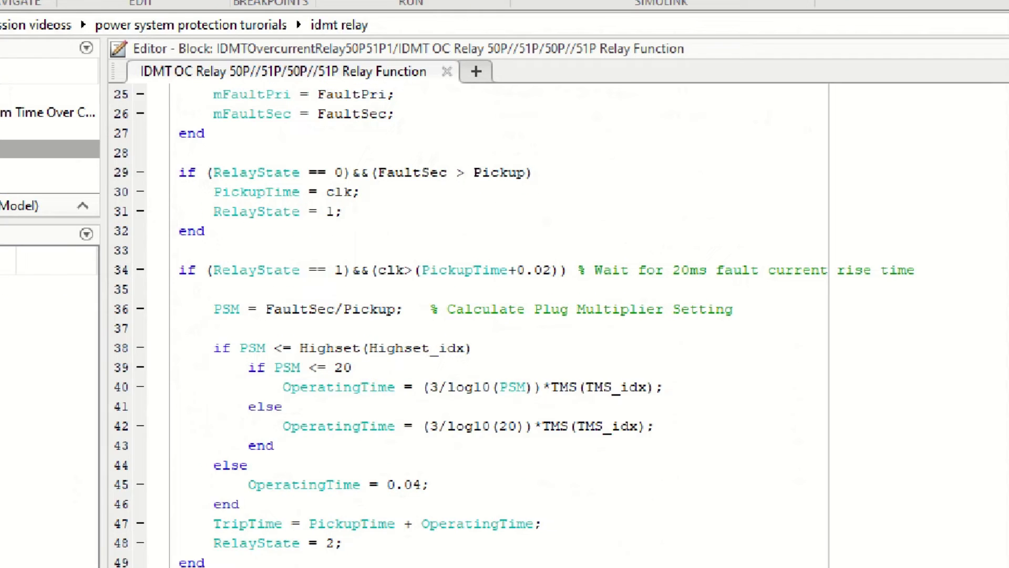
left_click_drag(516, 244, 698, 302)
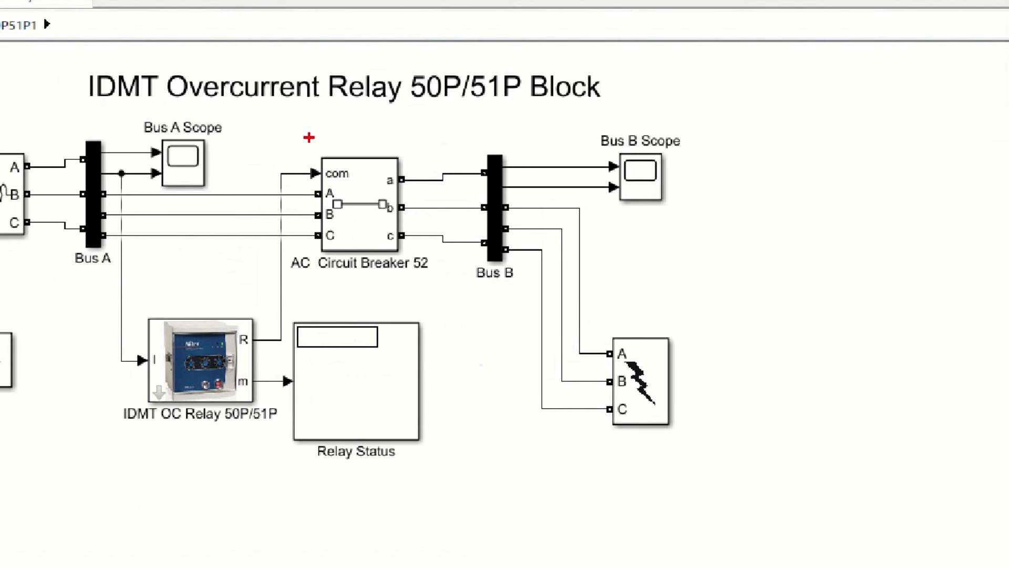
left_click_drag(276, 145, 450, 286)
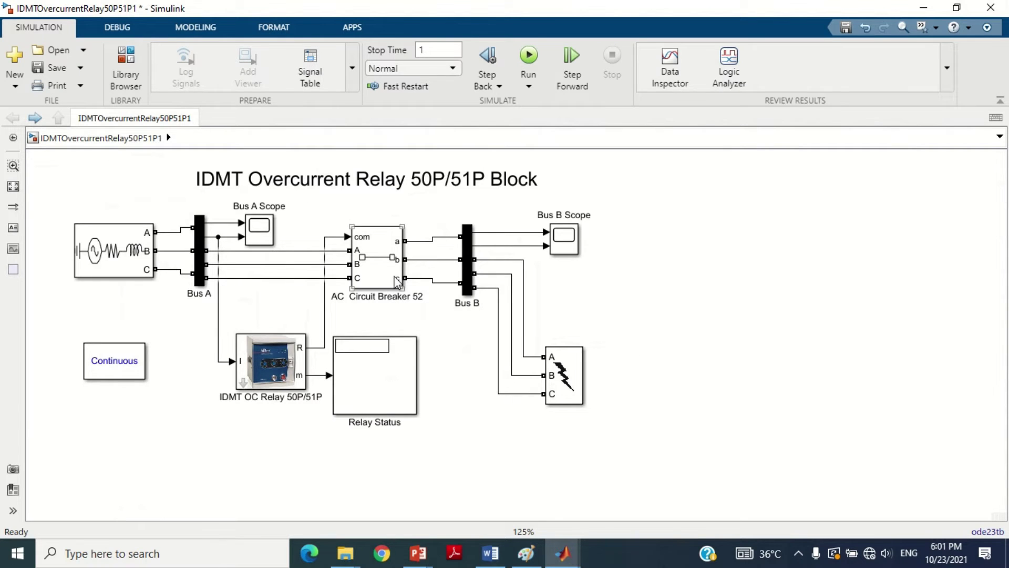
- Confirm AC Circuit Breaker 52 starts closed with external switching, then run the simulation
double_click(349, 200)
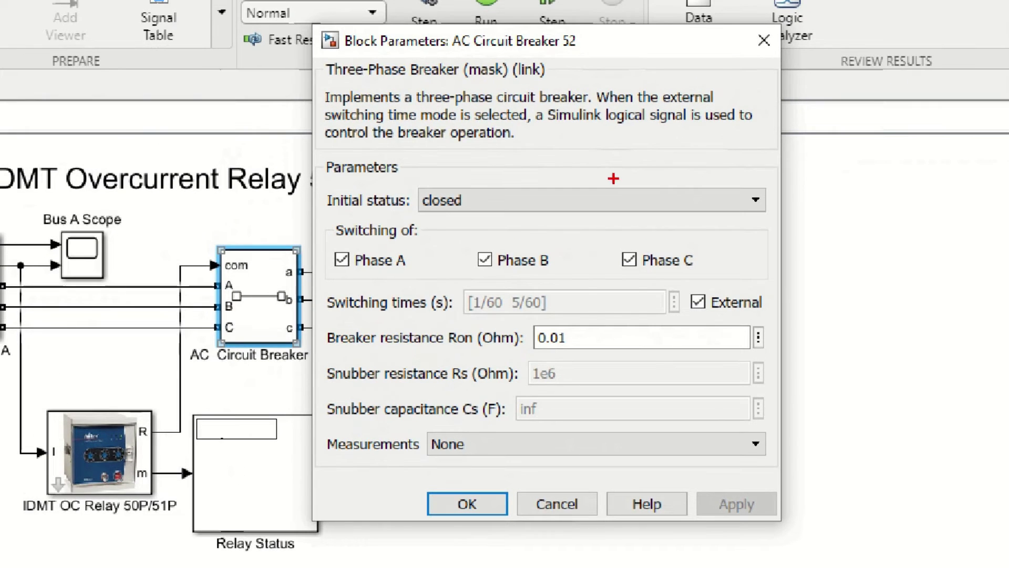
mouse_move(327, 174)
left_mouse_down()
mouse_move(343, 193)
mouse_move(496, 220)
mouse_move(771, 220)
left_mouse_up()
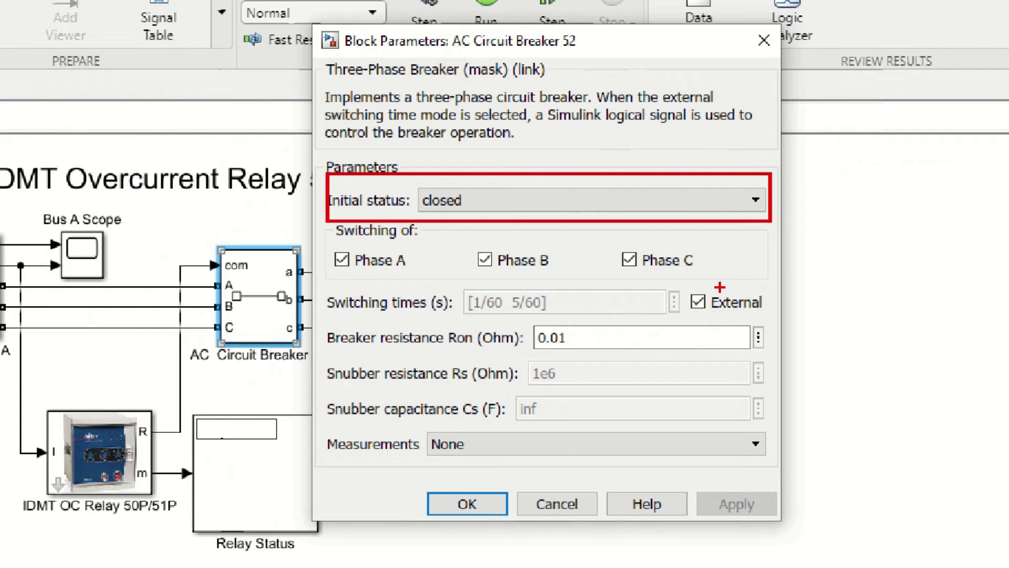
left_click_drag(677, 280, 775, 321)
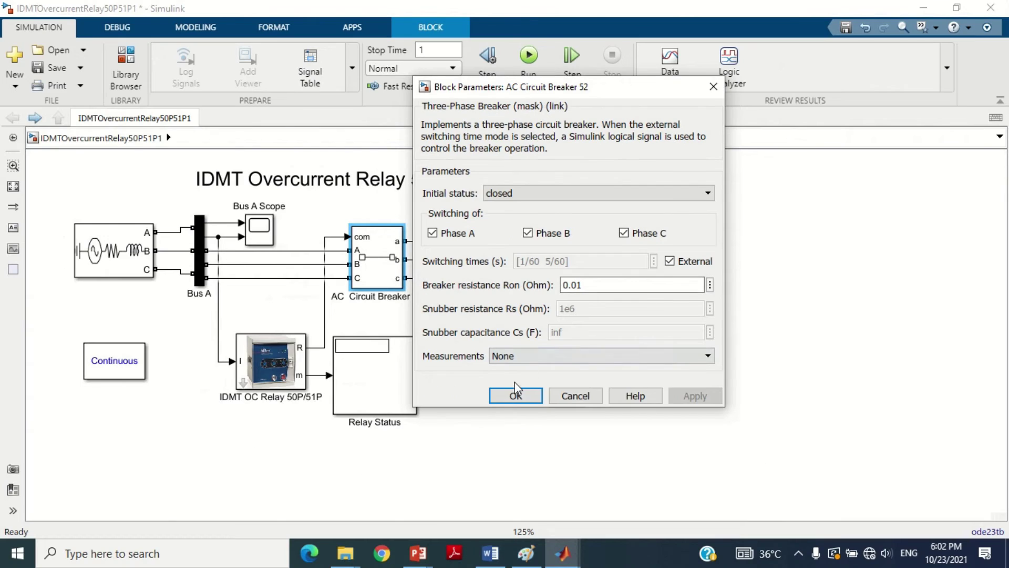
left_click(467, 504)
left_click(475, 437)
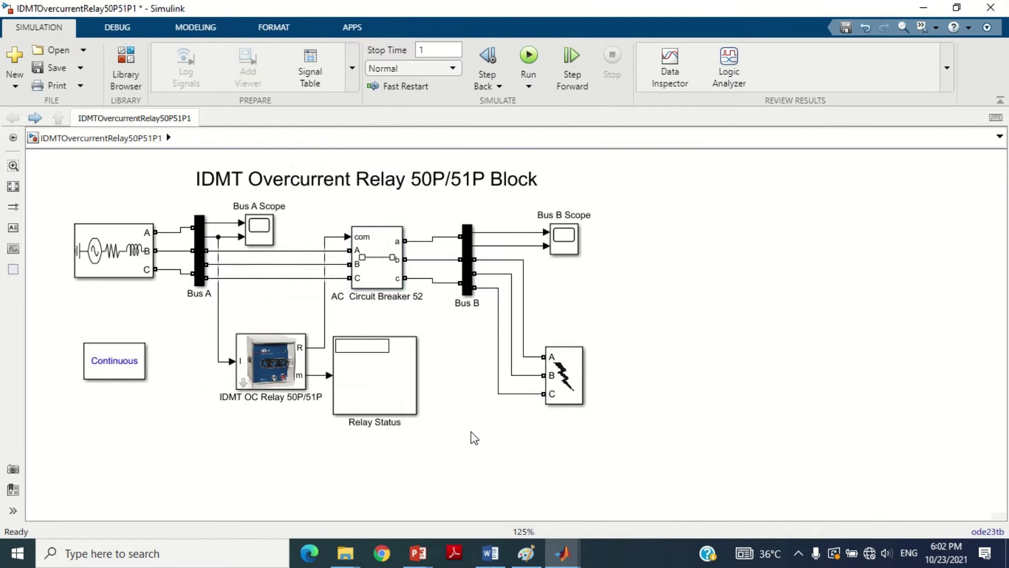
left_click(528, 55)
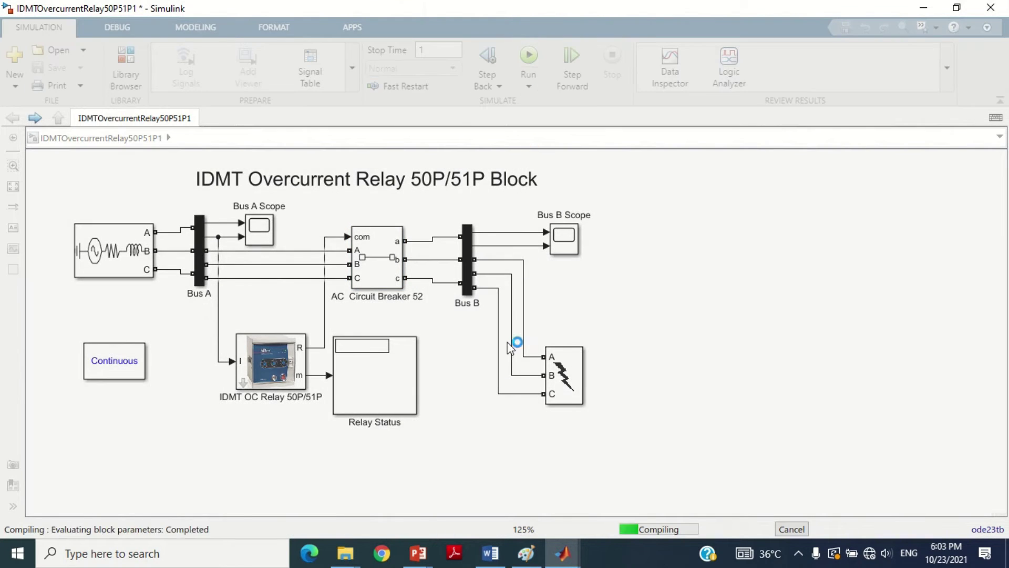